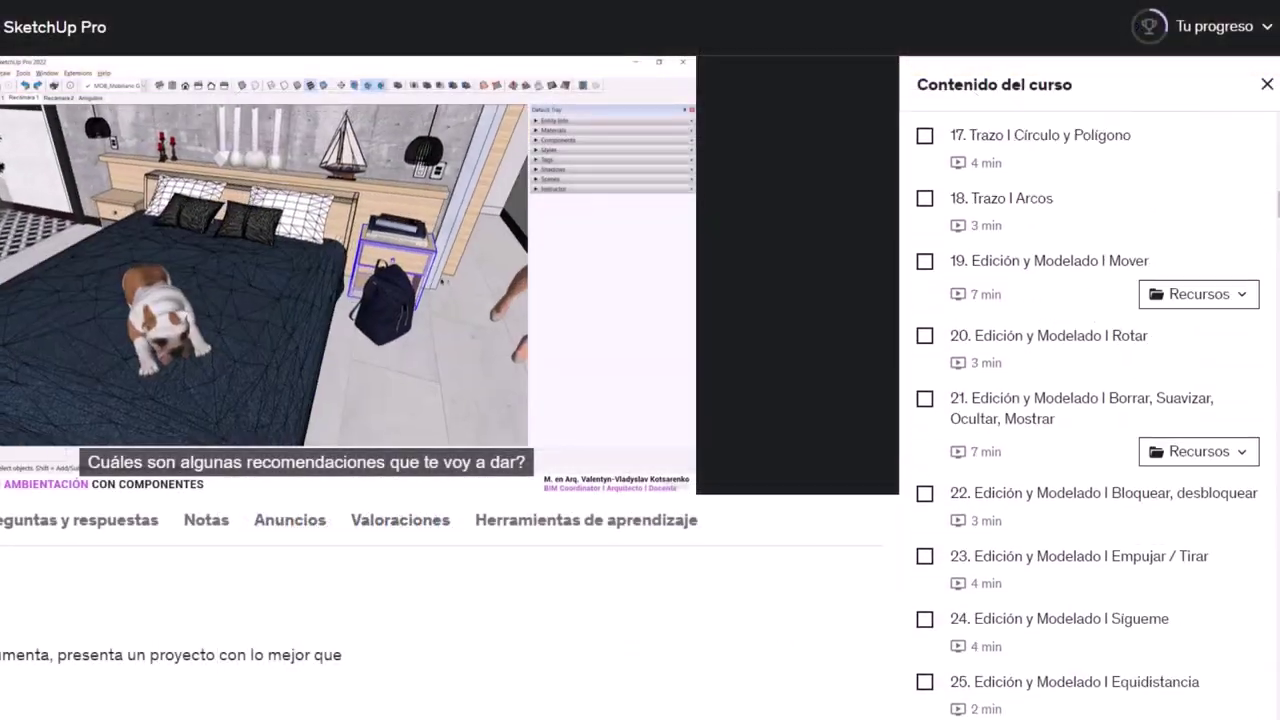
Collapse Sections 1 through 6 in the Udemy course content list.
{"action": "left_click", "coordinate": [1249, 140]}
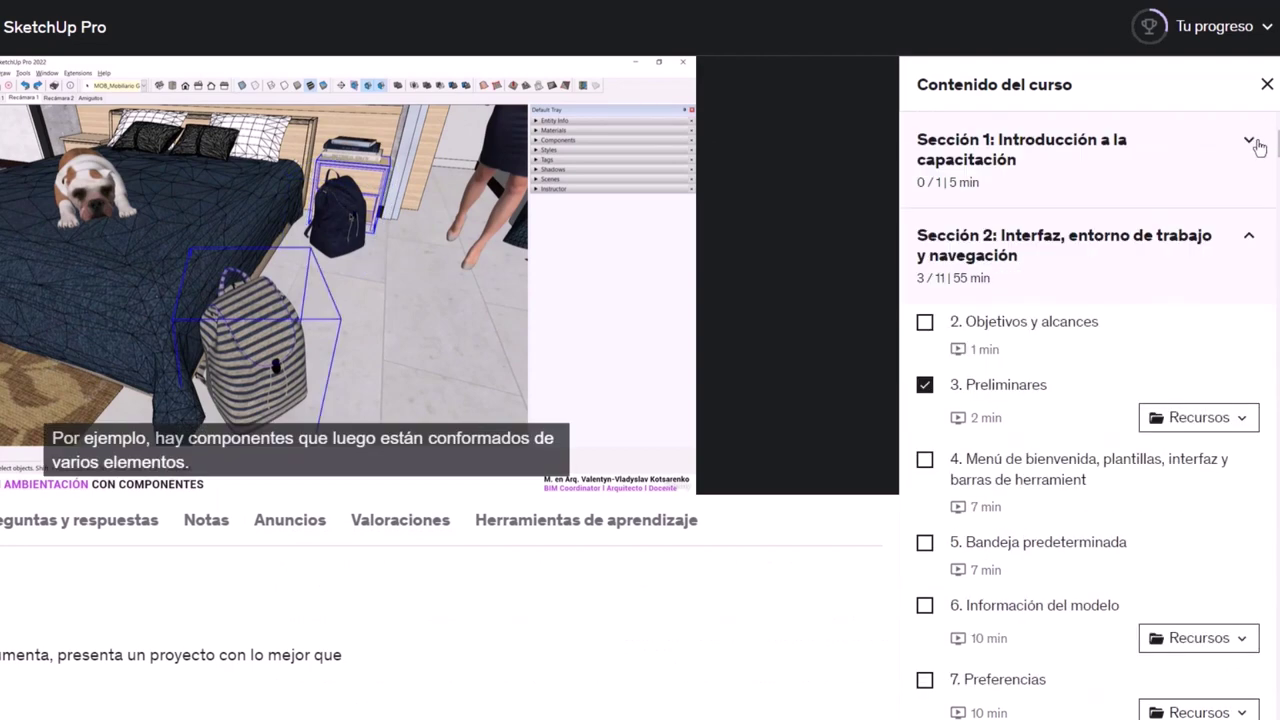
{"action": "left_click", "coordinate": [1248, 244]}
{"action": "left_click", "coordinate": [1249, 331]}
{"action": "left_click", "coordinate": [1249, 407]}
{"action": "left_click", "coordinate": [1249, 482]}
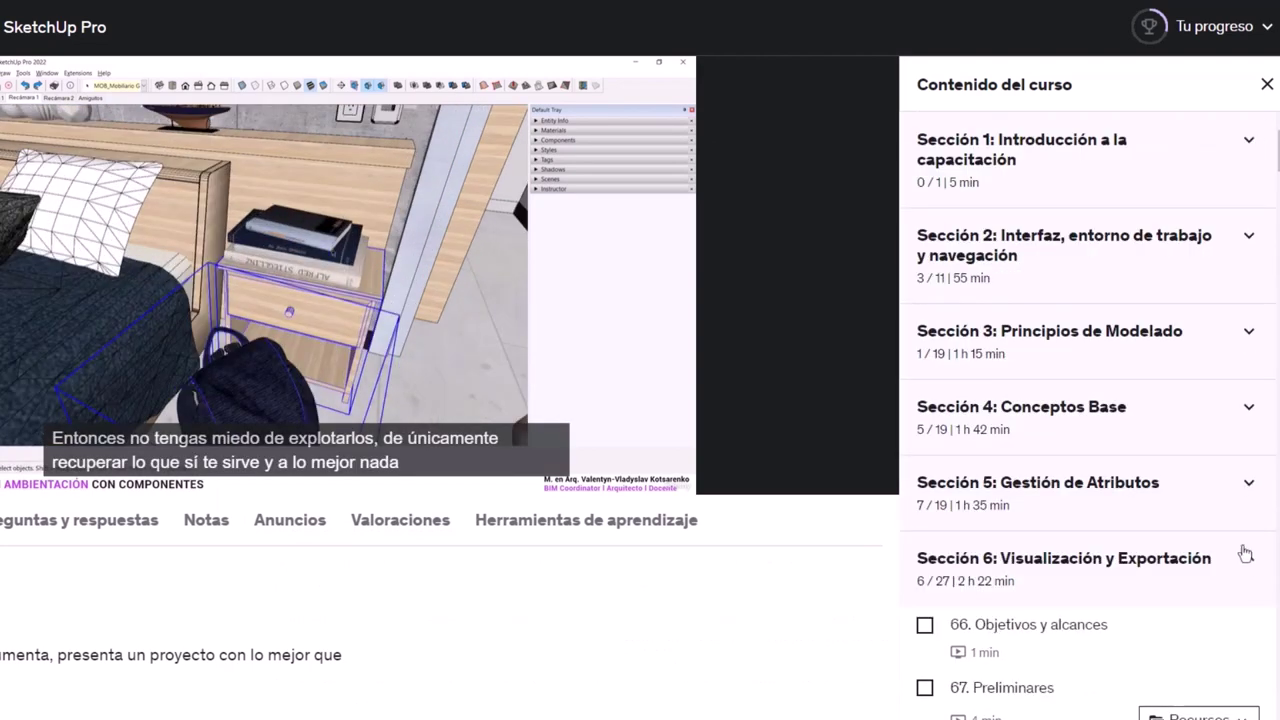
{"action": "left_click", "coordinate": [1247, 553]}
Collapse Sections 7 through 11 so only section titles remain in the list.
{"action": "scroll", "coordinate": [1247, 560], "scroll_direction": "down", "scroll_amount": 2}
{"action": "left_click", "coordinate": [1250, 431]}
{"action": "left_click", "coordinate": [1251, 523]}
{"action": "scroll", "coordinate": [1253, 533], "scroll_direction": "down", "scroll_amount": 3}
{"action": "left_click", "coordinate": [1250, 309]}
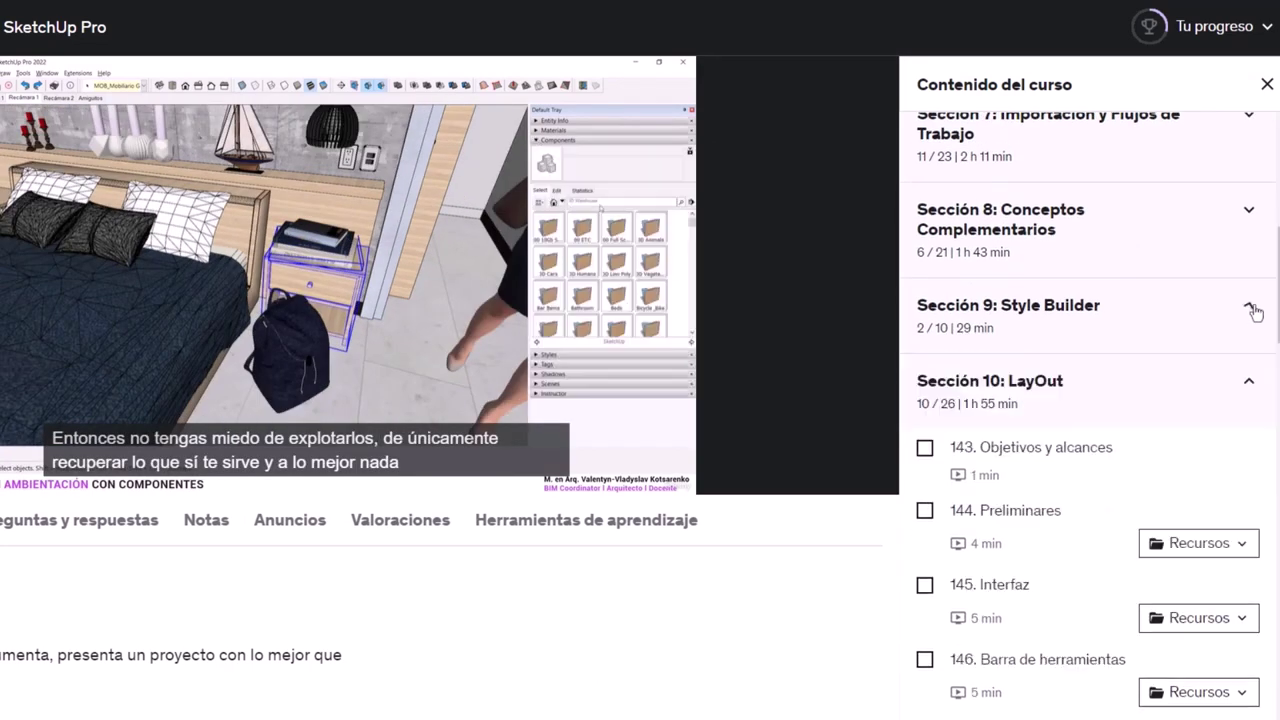
{"action": "left_click", "coordinate": [1250, 379]}
{"action": "left_click", "coordinate": [1250, 457]}
{"action": "scroll", "coordinate": [1268, 508], "scroll_direction": "up", "scroll_amount": 1}
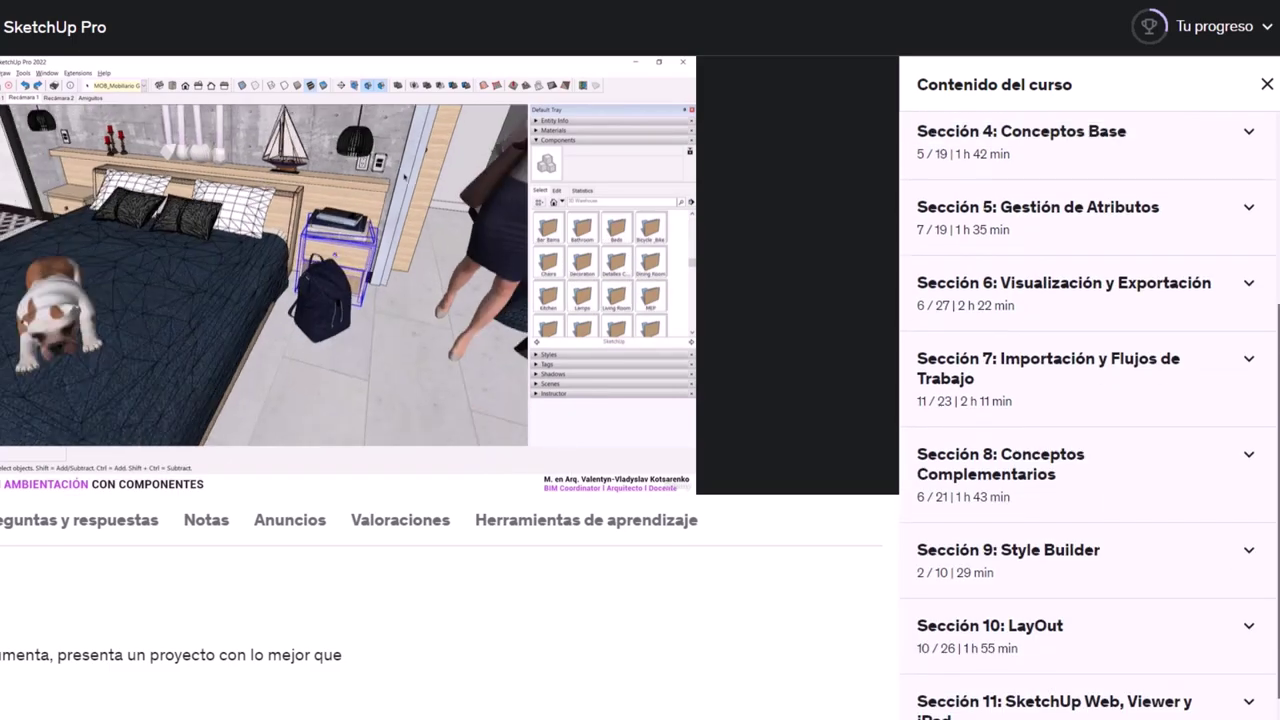
{"action": "scroll", "coordinate": [1268, 508], "scroll_direction": "up", "scroll_amount": 2}
{"action": "scroll", "coordinate": [1268, 508], "scroll_direction": "up", "scroll_amount": 1}
{"action": "scroll", "coordinate": [1268, 508], "scroll_direction": "down", "scroll_amount": 3}
{"action": "scroll", "coordinate": [1268, 508], "scroll_direction": "down", "scroll_amount": 2}
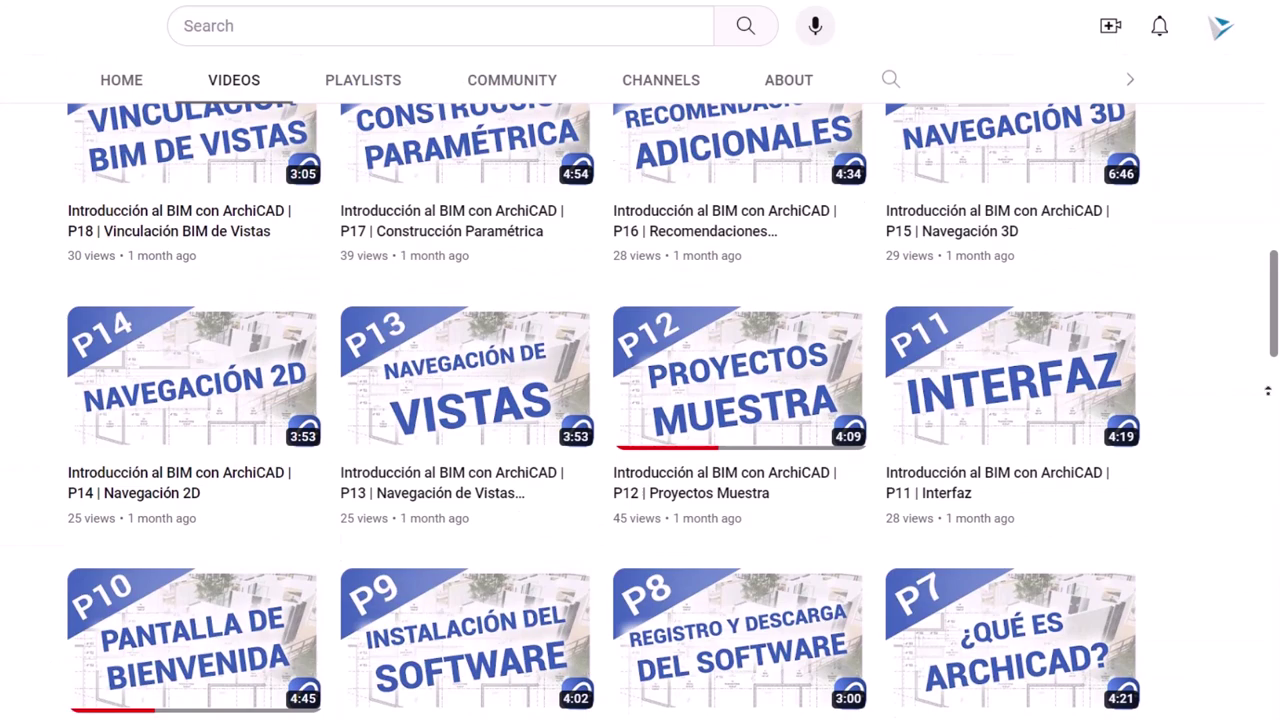
Scroll the channel's videos grid up to the newest uploads, P34 BIMx to P31 Rendering Integrado.
{"action": "scroll", "coordinate": [1268, 391], "scroll_direction": "up", "scroll_amount": 2}
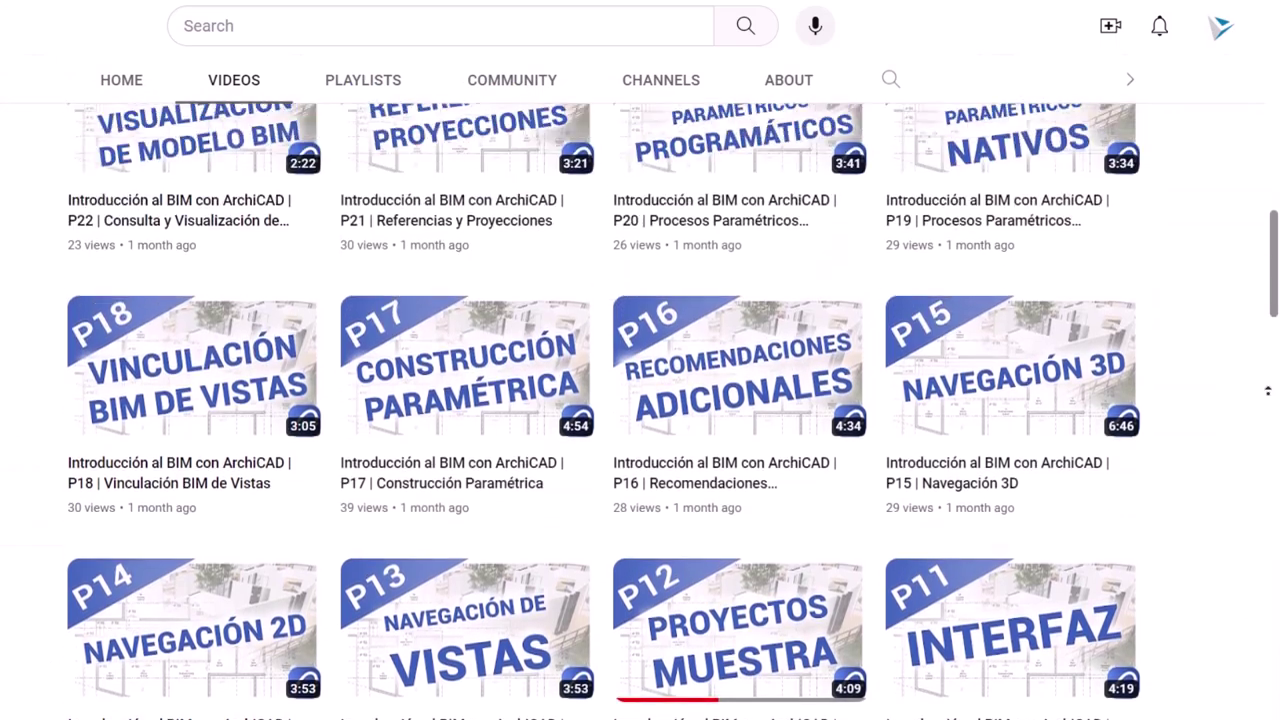
{"action": "scroll", "coordinate": [1268, 391], "scroll_direction": "up", "scroll_amount": 2}
{"action": "scroll", "coordinate": [1268, 391], "scroll_direction": "up", "scroll_amount": 2}
{"action": "scroll", "coordinate": [1268, 391], "scroll_direction": "up", "scroll_amount": 2}
{"action": "scroll", "coordinate": [1268, 391], "scroll_direction": "up", "scroll_amount": 2}
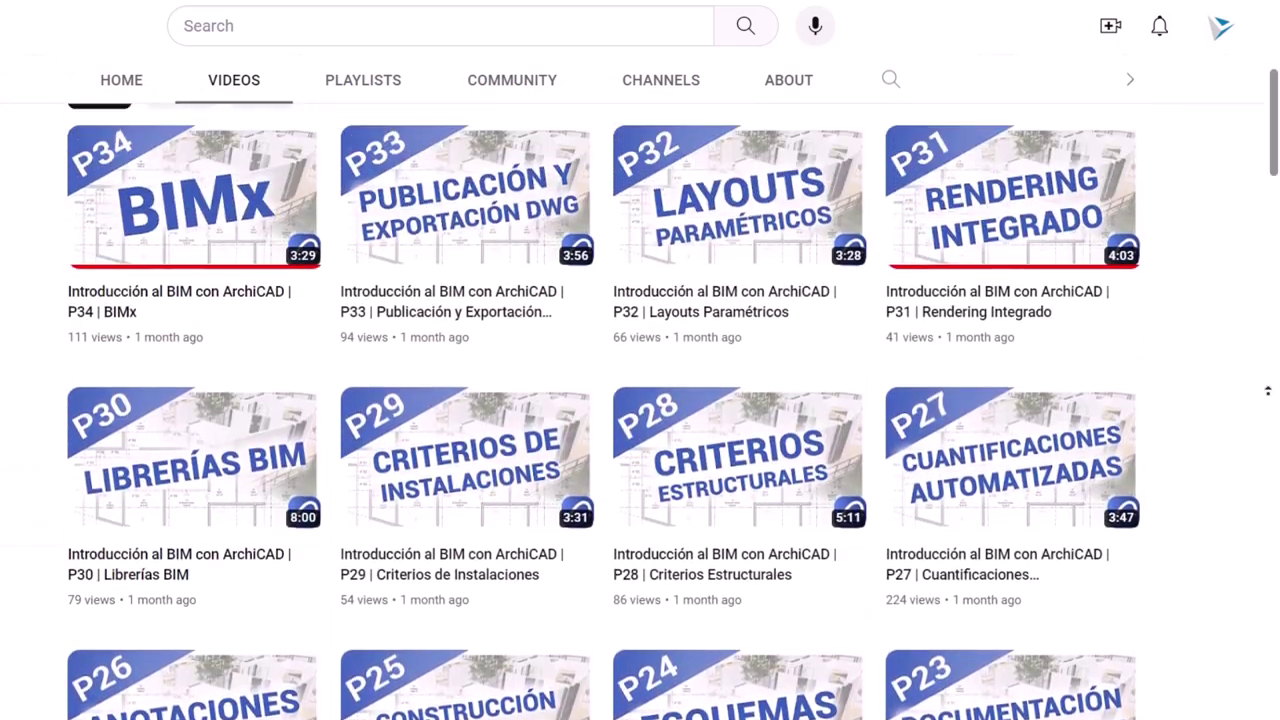
{"action": "scroll", "coordinate": [1268, 391], "scroll_direction": "up", "scroll_amount": 2}
{"action": "scroll", "coordinate": [1268, 391], "scroll_direction": "up", "scroll_amount": 2}
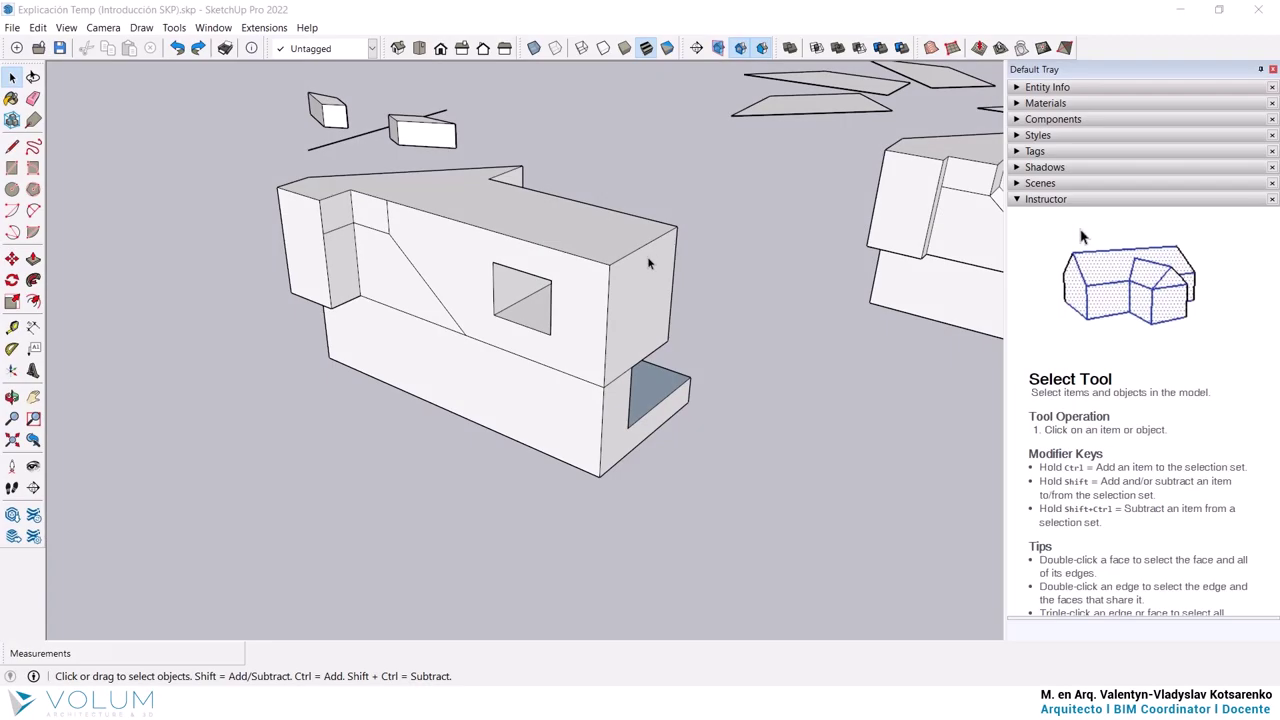
Select and deselect the building block group to inspect it.
{"action": "left_click", "coordinate": [642, 215]}
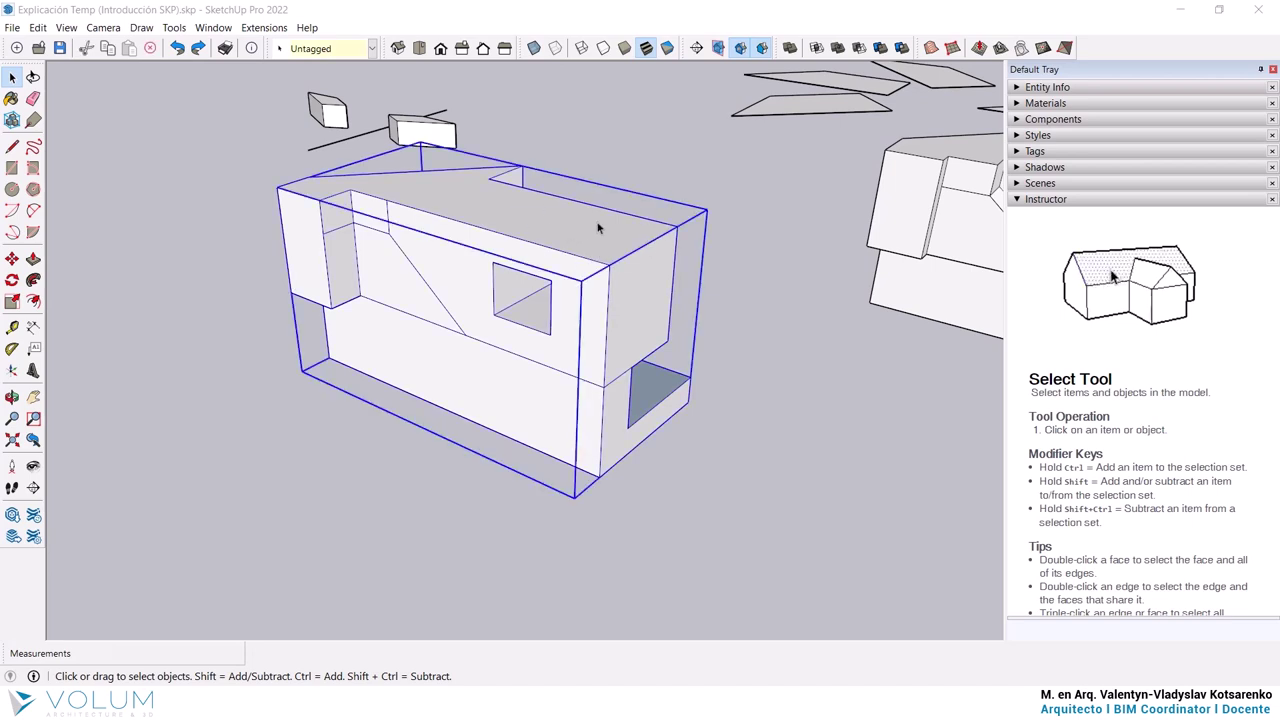
{"action": "left_click", "coordinate": [766, 241]}
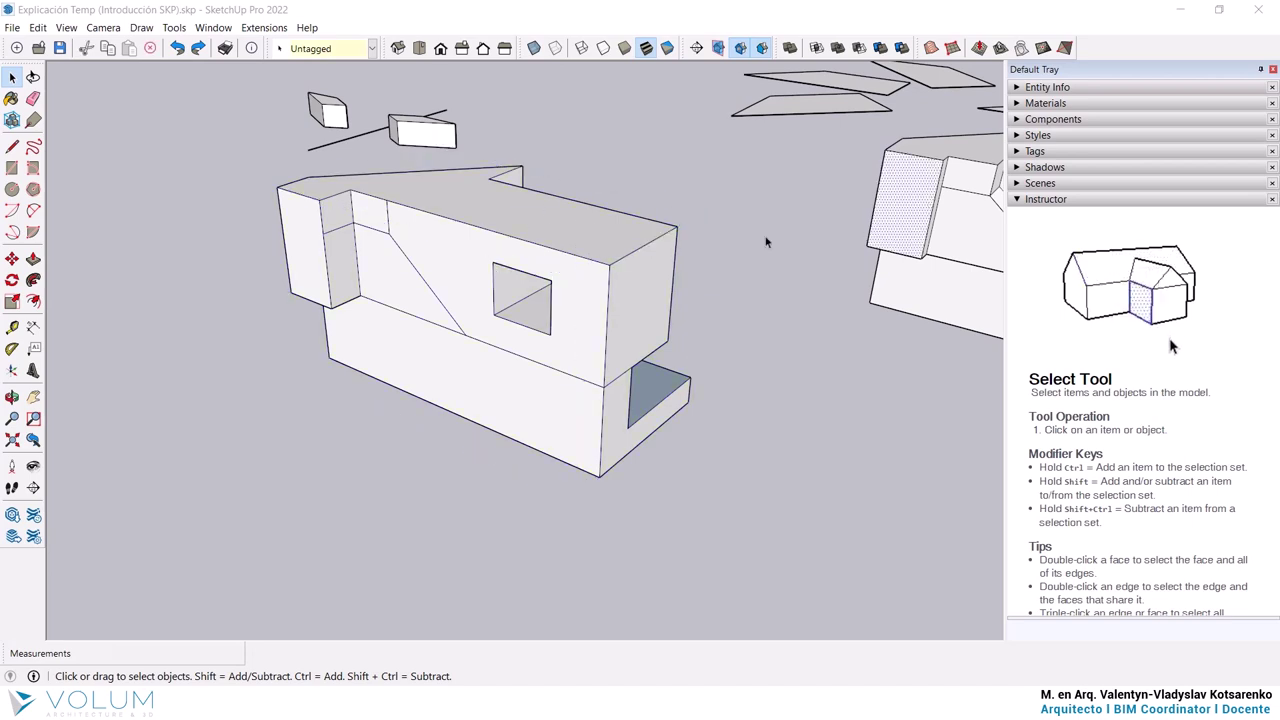
{"action": "left_click", "coordinate": [586, 274]}
{"action": "left_click", "coordinate": [754, 467]}
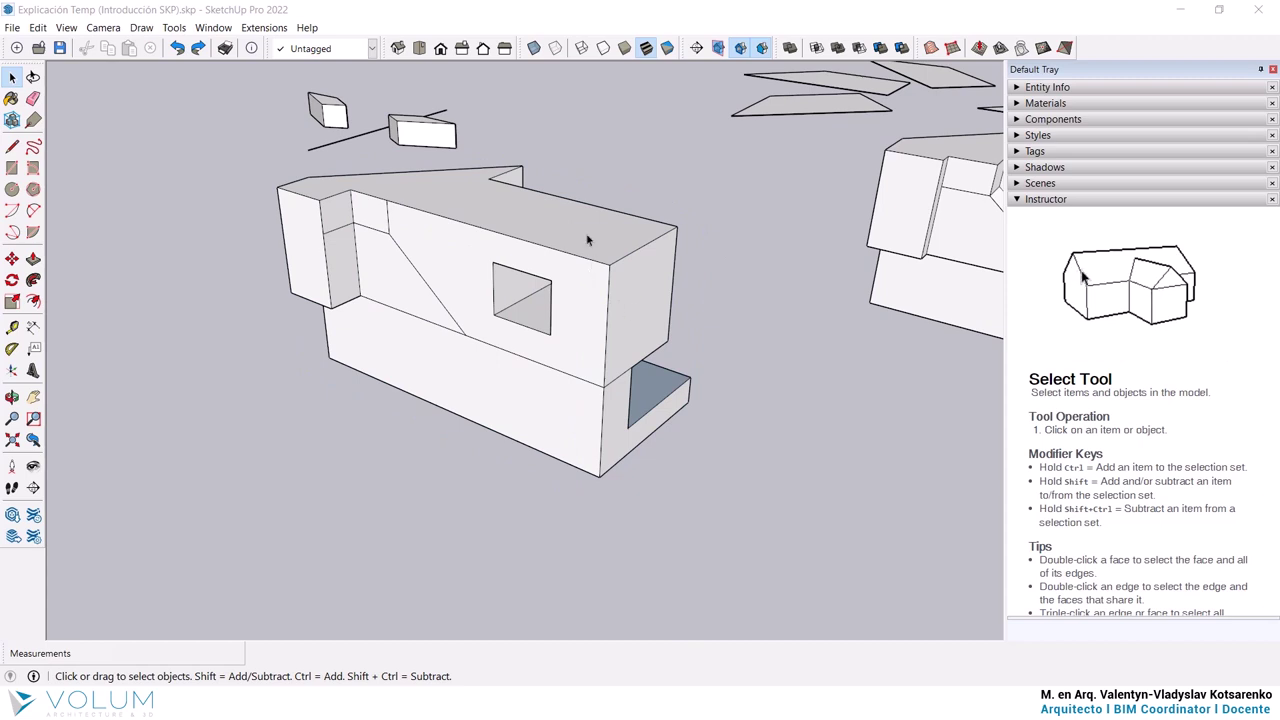
{"action": "scroll", "coordinate": [588, 240], "scroll_direction": "down", "scroll_amount": 2}
{"action": "scroll", "coordinate": [629, 303], "scroll_direction": "down", "scroll_amount": 1}
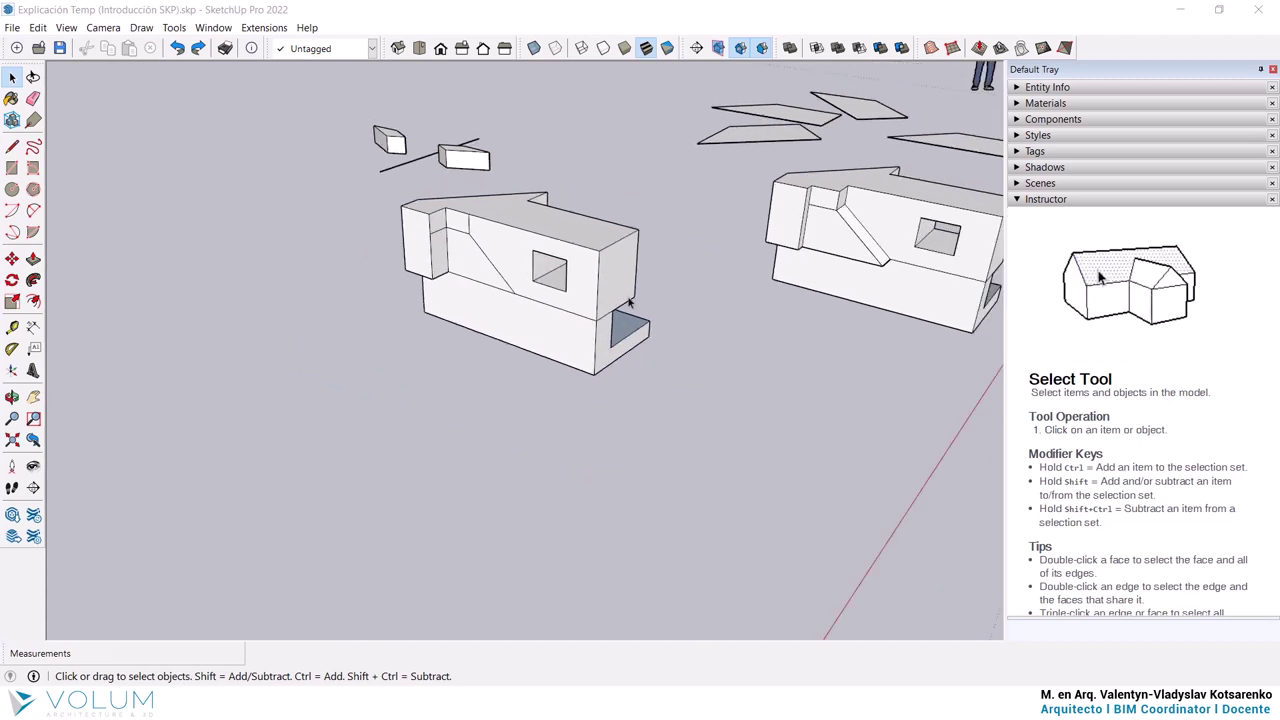
Draw a circle on the ground beside the building block.
{"action": "left_click", "coordinate": [12, 189]}
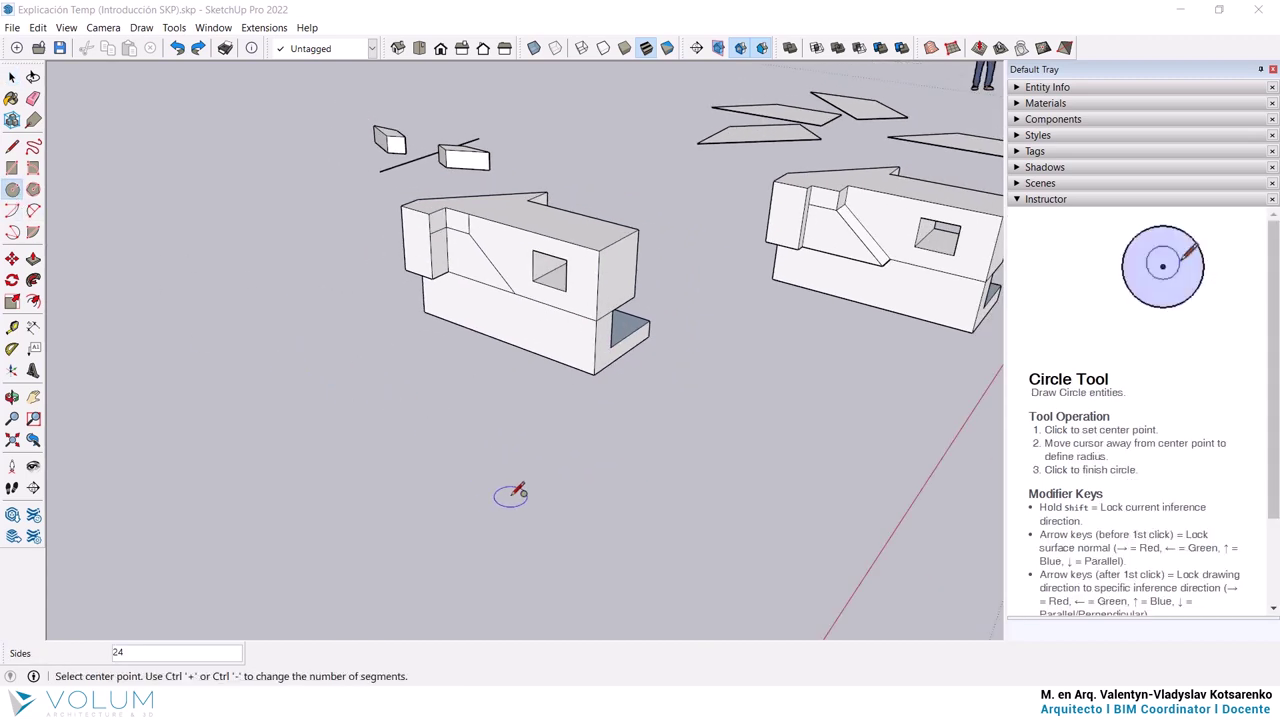
{"action": "left_click", "coordinate": [420, 467]}
{"action": "left_click", "coordinate": [520, 450]}
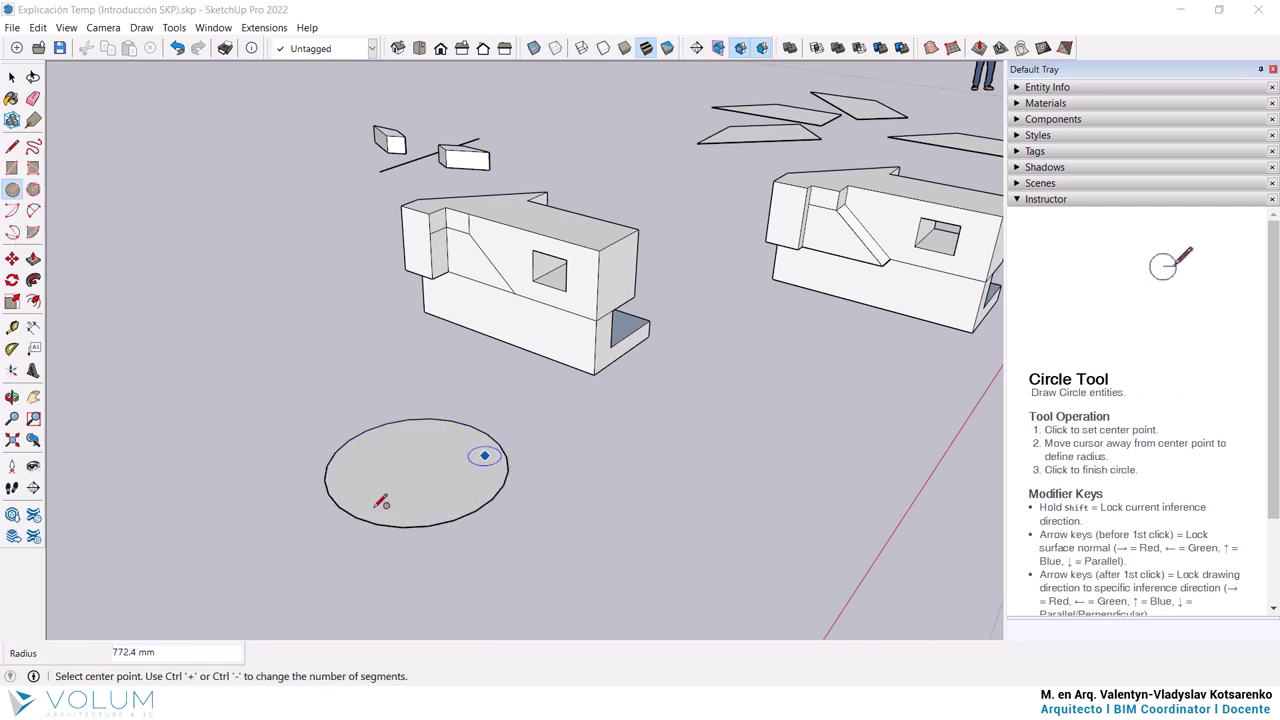
{"action": "scroll", "coordinate": [370, 490], "scroll_direction": "up", "scroll_amount": 2}
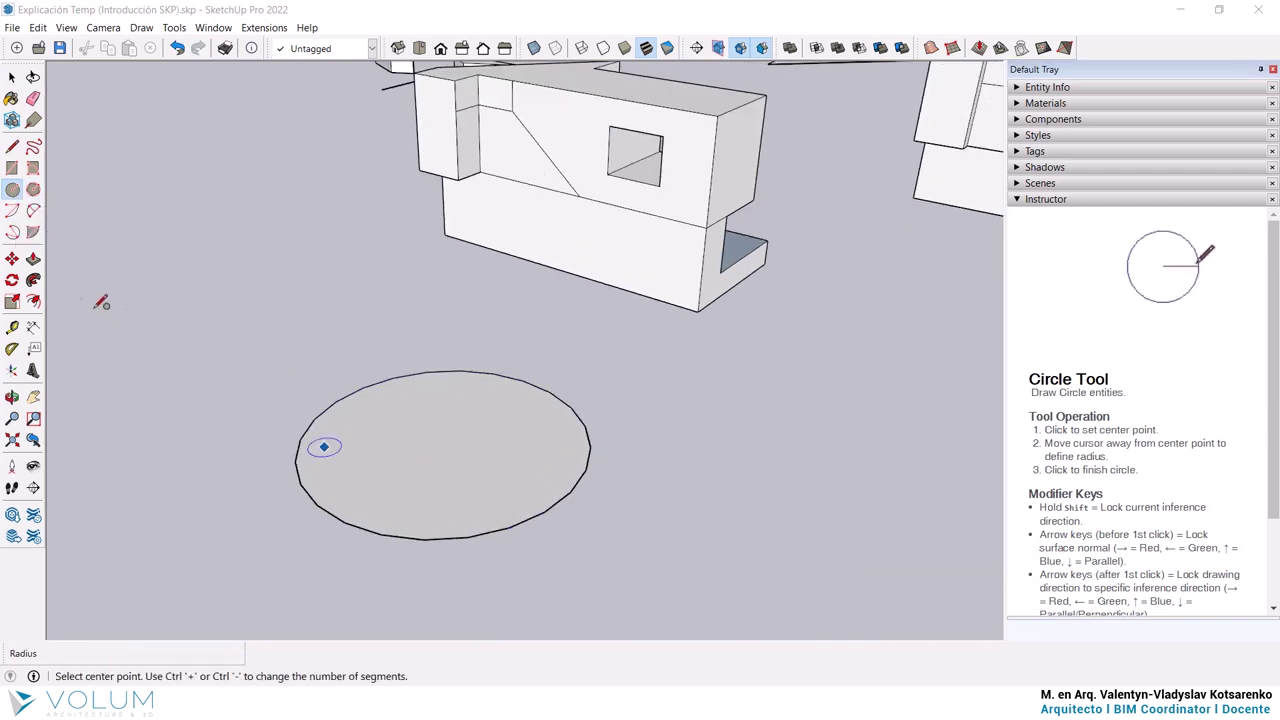
Push/Pull the circle up into a cylinder about 2440.6 mm tall and view its top.
{"action": "left_click", "coordinate": [35, 262]}
{"action": "left_click", "coordinate": [429, 451]}
{"action": "scroll", "coordinate": [429, 451], "scroll_direction": "down", "scroll_amount": 3}
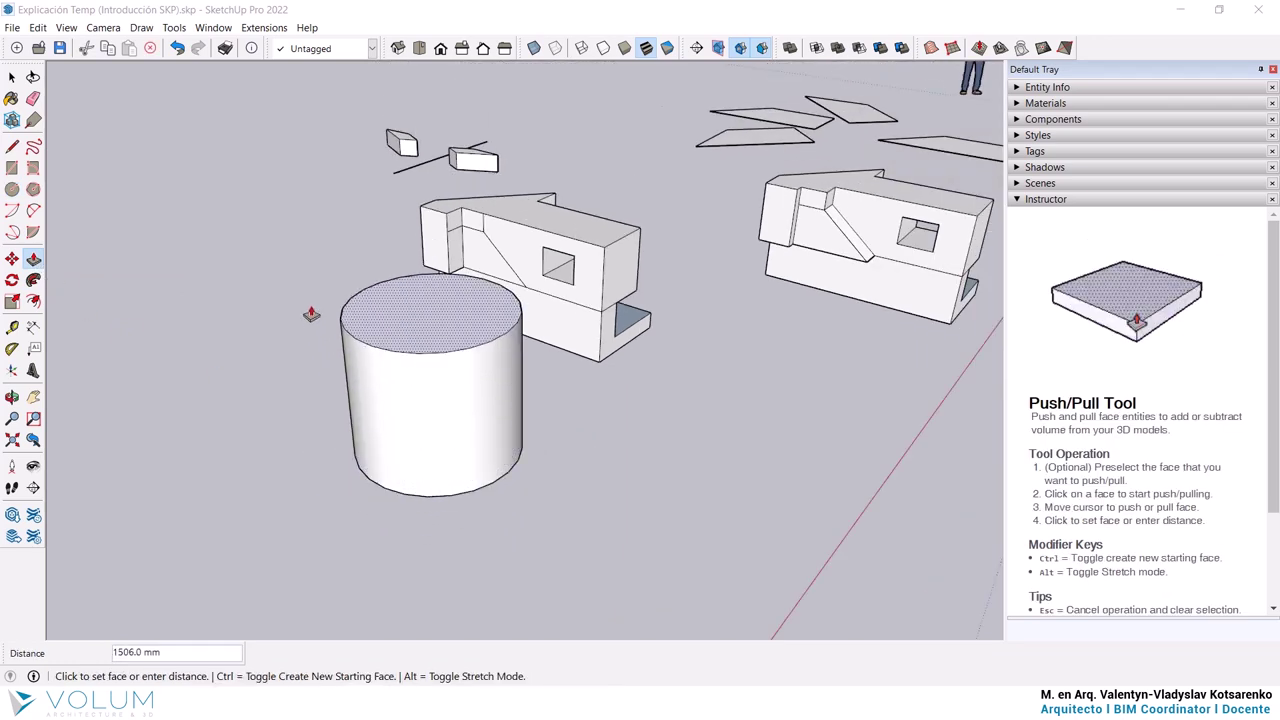
{"action": "left_click", "coordinate": [296, 232]}
{"action": "scroll", "coordinate": [294, 209], "scroll_direction": "up", "scroll_amount": 2}
{"action": "mouse_move", "coordinate": [654, 400]}
{"action": "middle_mouse_down"}
{"action": "mouse_move", "coordinate": [349, 346]}
{"action": "mouse_move", "coordinate": [463, 257]}
{"action": "middle_mouse_up"}
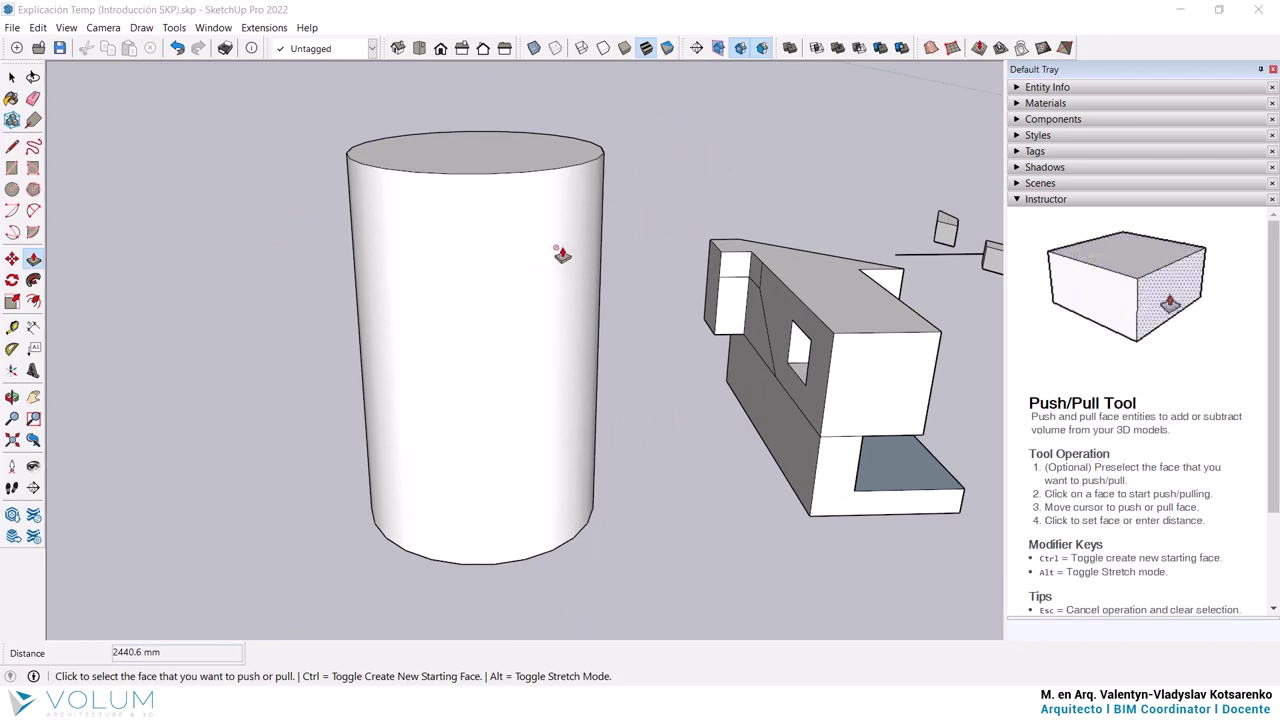
{"action": "middle_click_drag", "start_coordinate": [563, 249], "coordinate": [553, 404]}
{"action": "scroll", "coordinate": [540, 350], "scroll_direction": "up", "scroll_amount": 3}
{"action": "scroll", "coordinate": [491, 260], "scroll_direction": "up", "scroll_amount": 2}
Draw two vertical edges down the cylinder's curved side from top rim to base.
{"action": "key", "text": "l"}
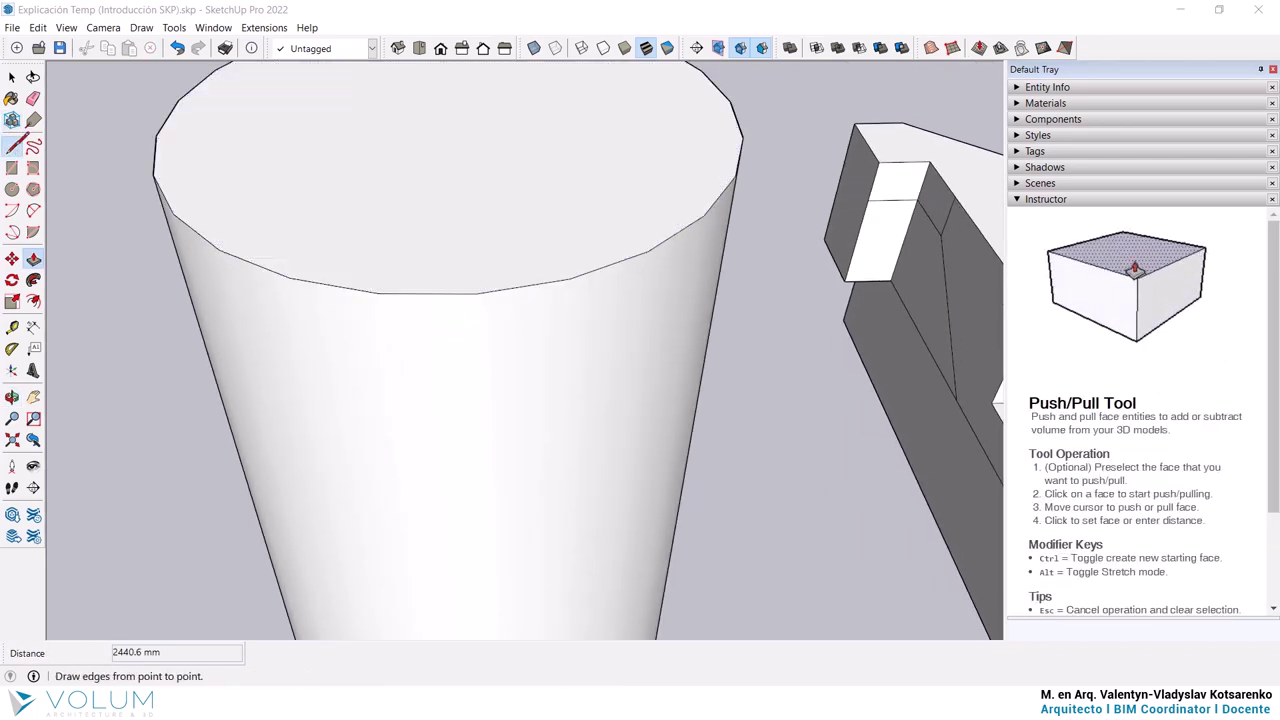
{"action": "left_click", "coordinate": [487, 289]}
{"action": "scroll", "coordinate": [482, 287], "scroll_direction": "down", "scroll_amount": 2}
{"action": "scroll", "coordinate": [482, 290], "scroll_direction": "down", "scroll_amount": 2}
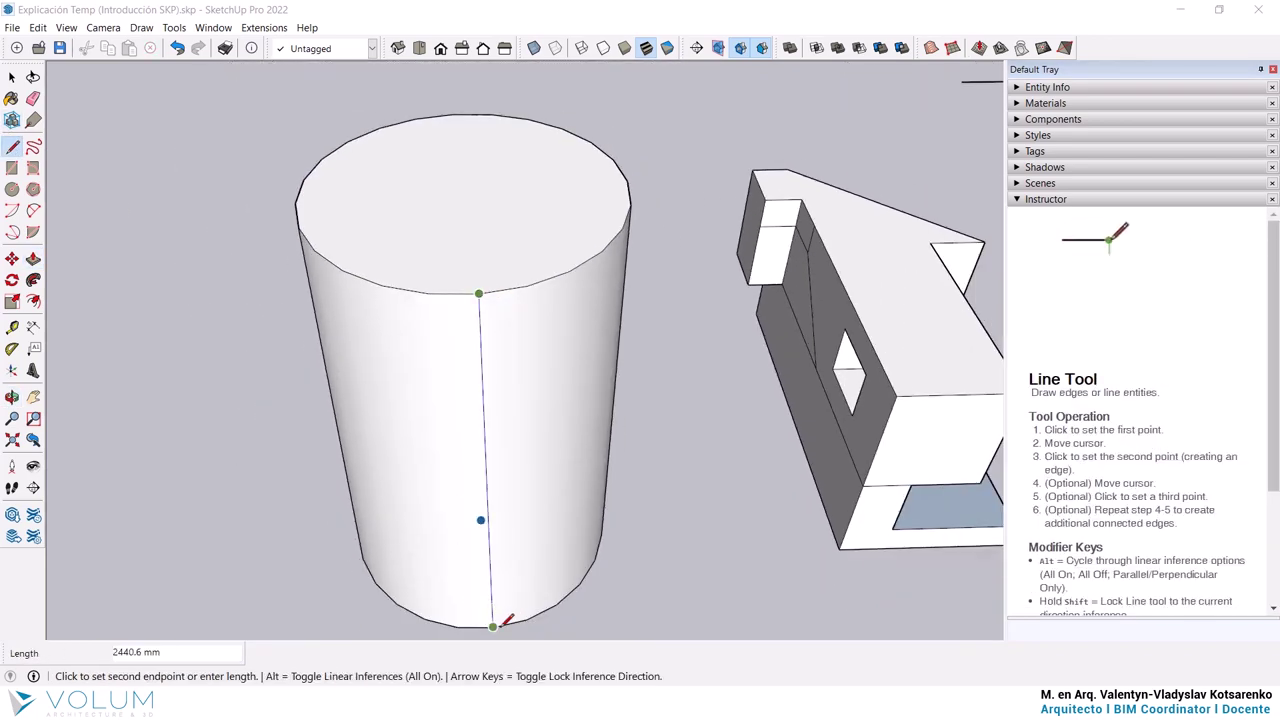
{"action": "left_click", "coordinate": [493, 626]}
{"action": "left_click", "coordinate": [528, 284]}
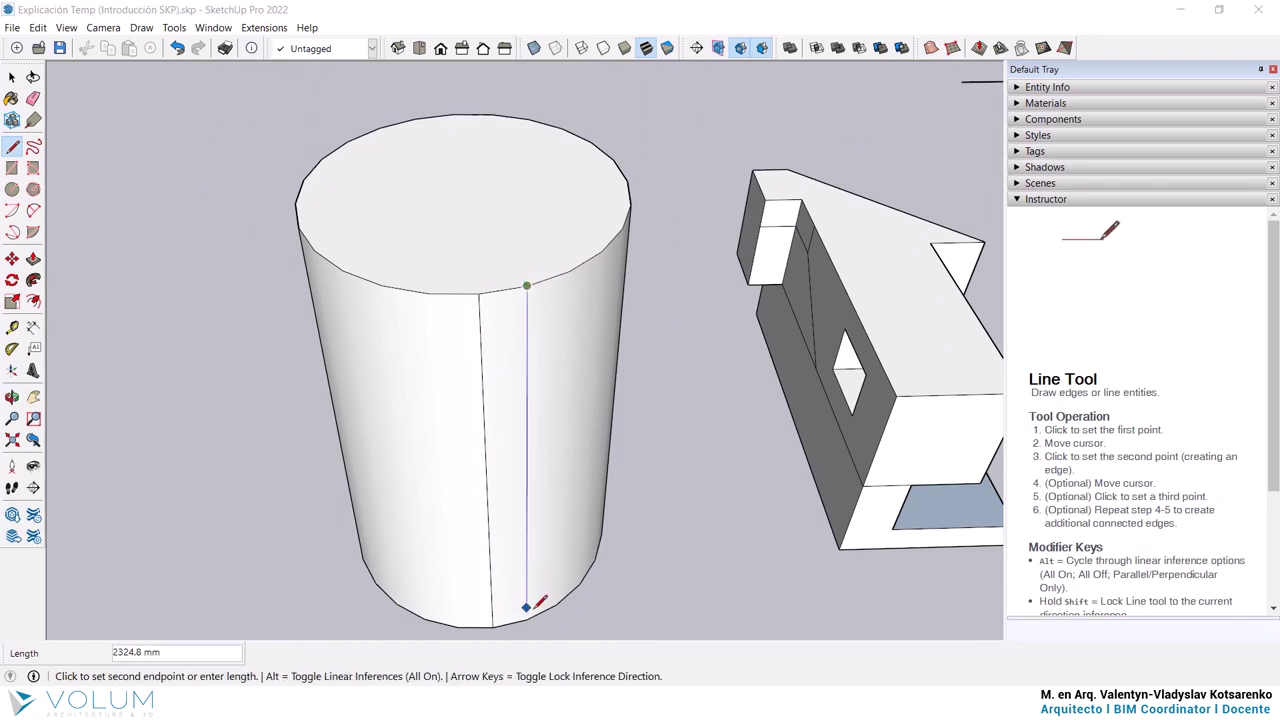
{"action": "left_click", "coordinate": [527, 617]}
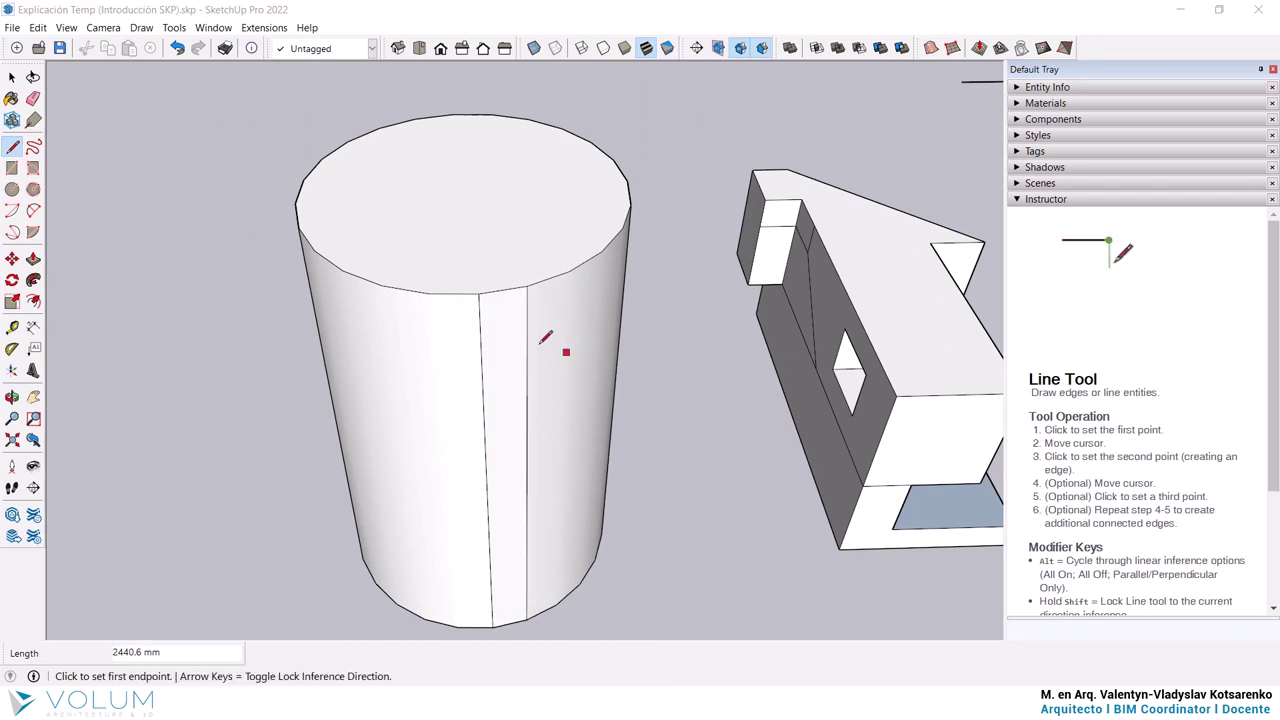
{"action": "middle_click_drag", "start_coordinate": [534, 408], "coordinate": [531, 357]}
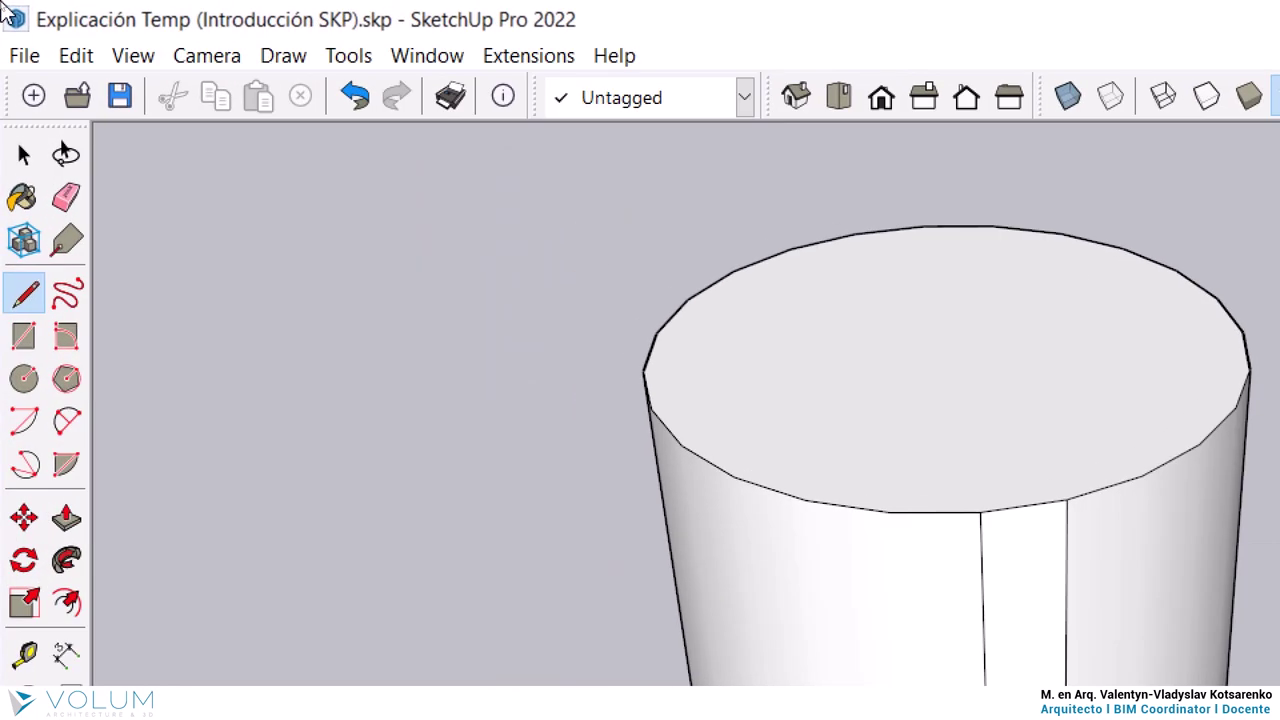
{"action": "left_click", "coordinate": [148, 57]}
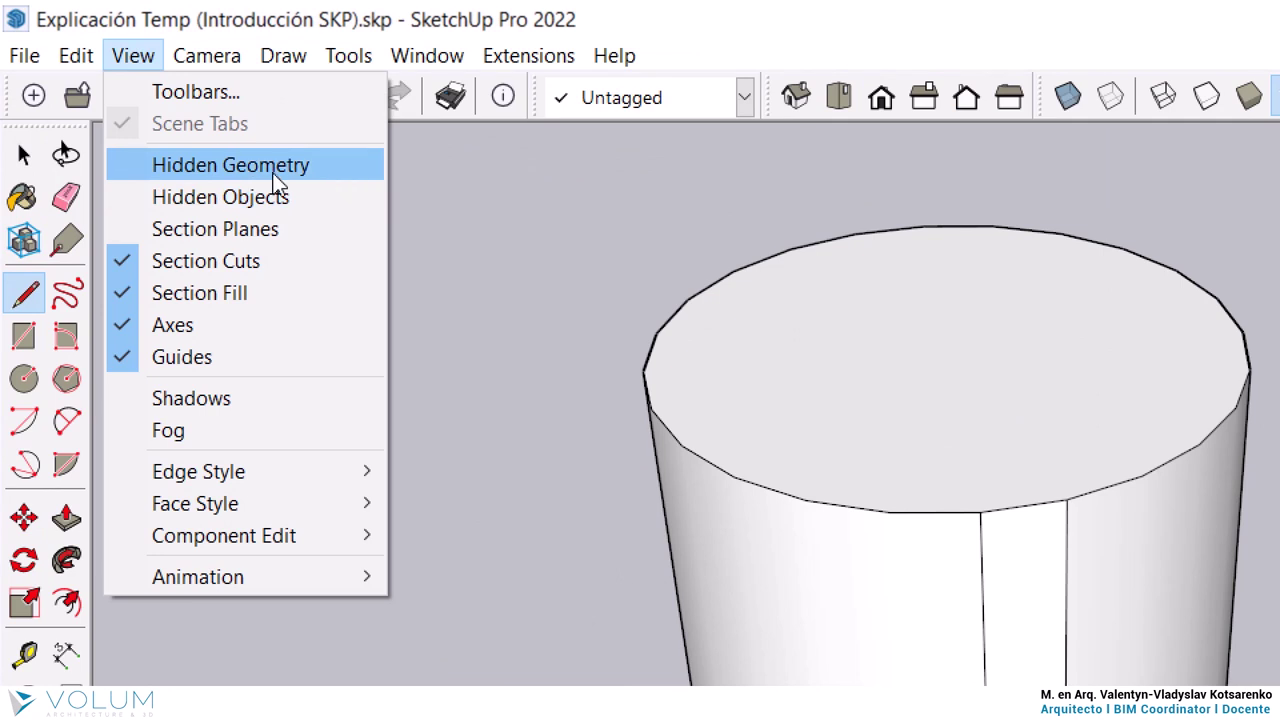
Turn on View > Hidden Geometry to show dashed facet edges, and undo the last drawn edge.
{"action": "left_click", "coordinate": [334, 164]}
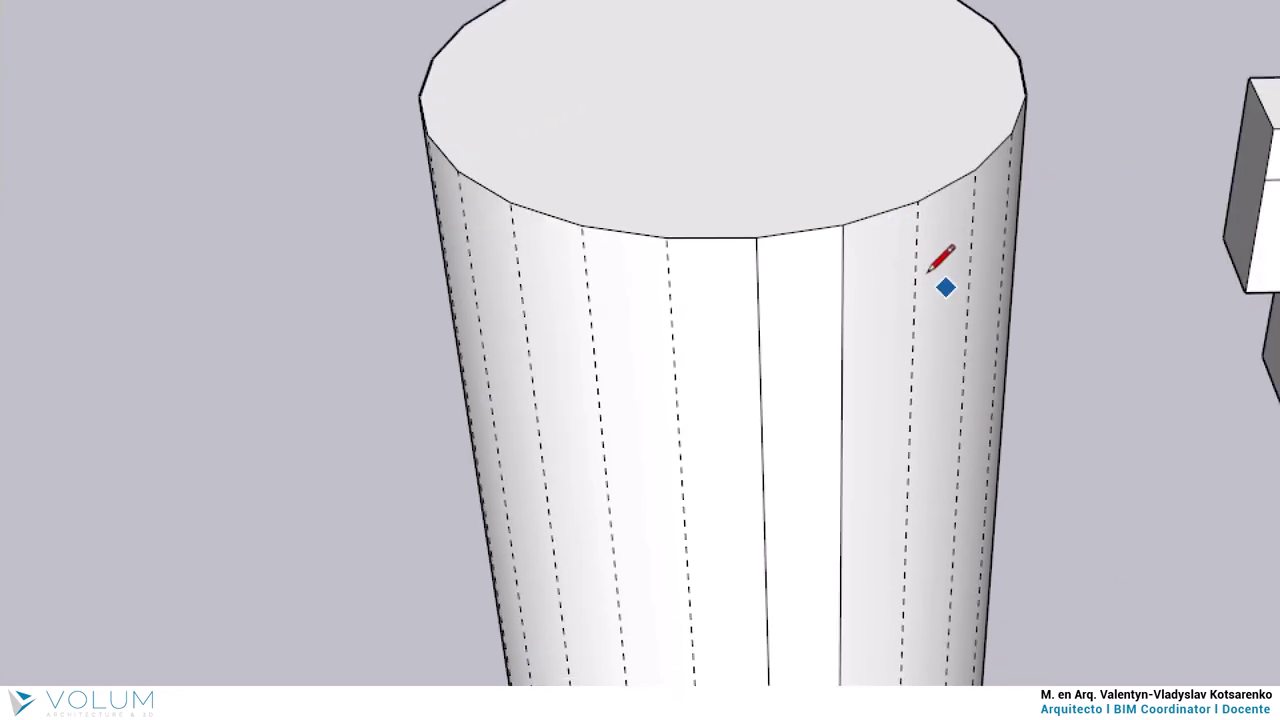
{"action": "scroll", "coordinate": [552, 372], "scroll_direction": "up", "scroll_amount": 3}
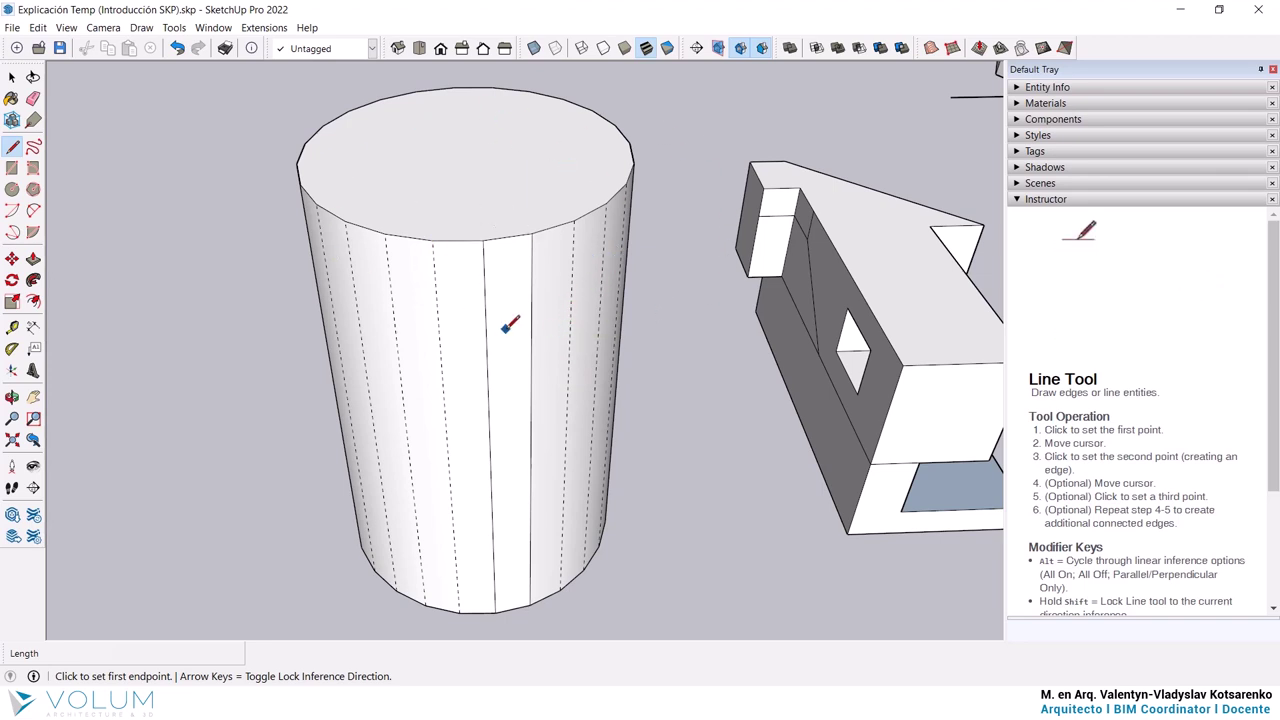
{"action": "key", "text": "ctrl+z"}
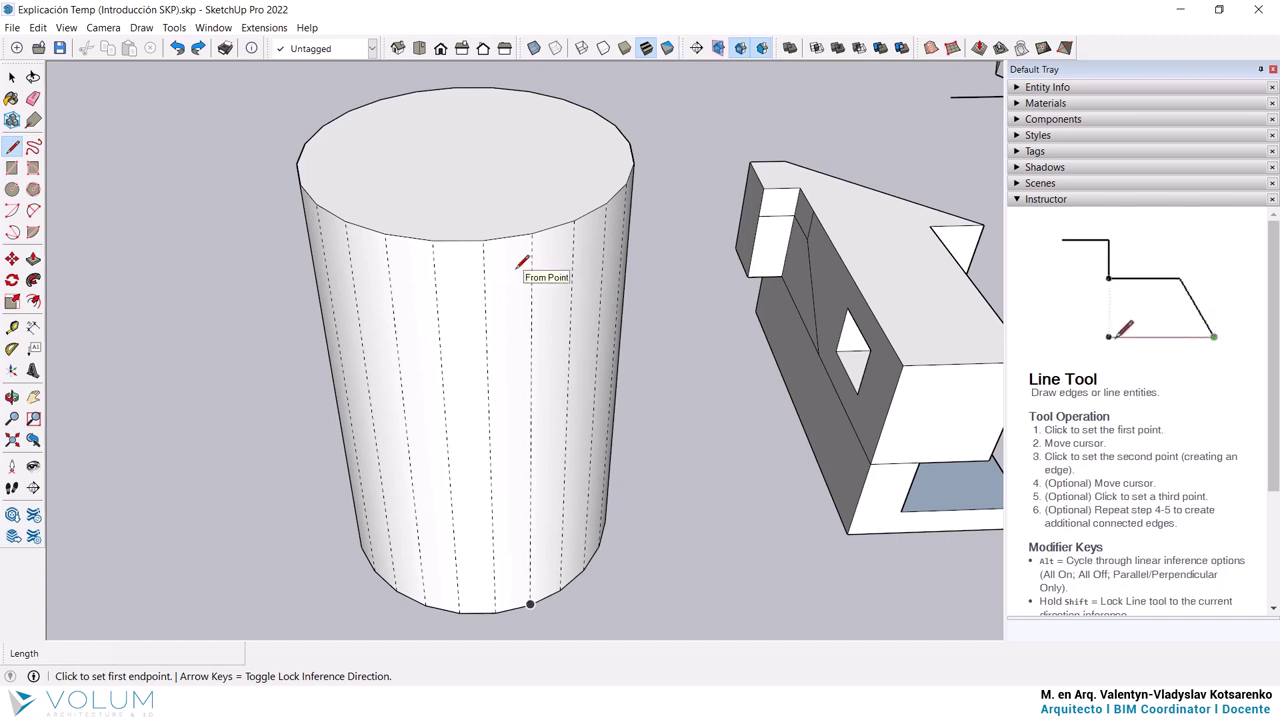
{"action": "left_click", "coordinate": [66, 28]}
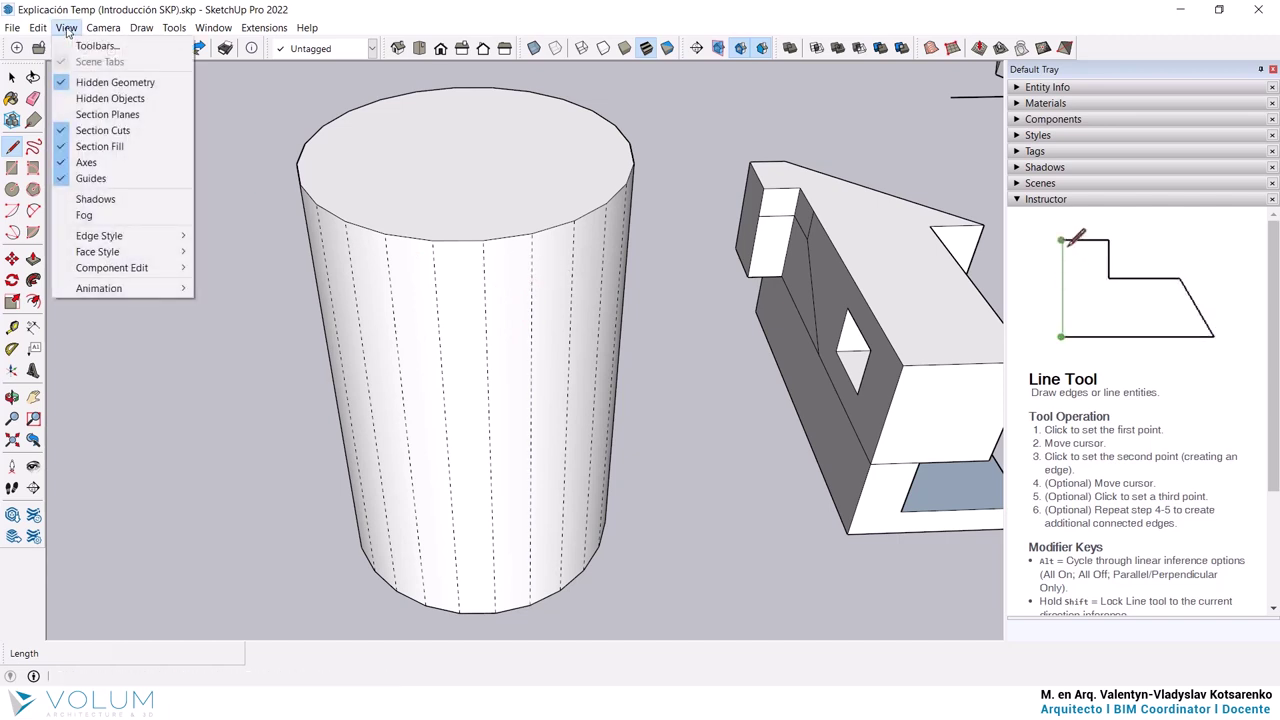
Turn off Hidden Geometry and draw three vertical edges from the cylinder's top rim to bottom.
{"action": "left_click", "coordinate": [115, 82]}
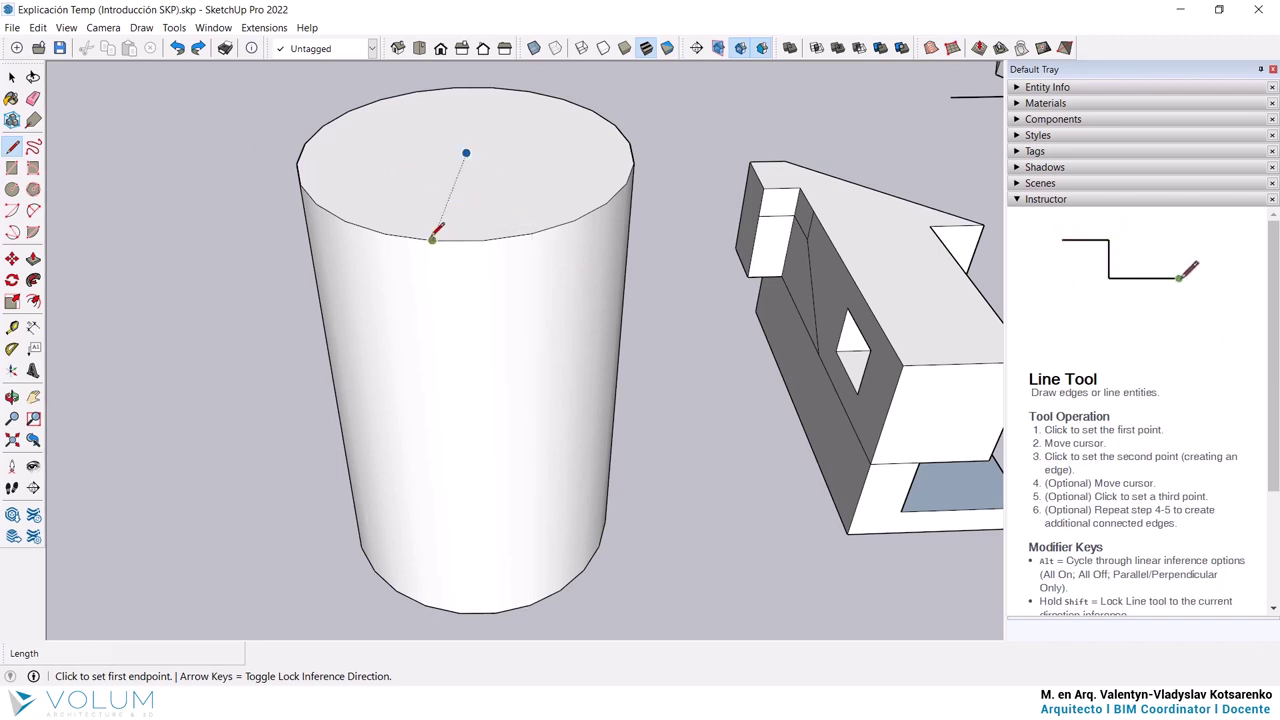
{"action": "left_click", "coordinate": [433, 240]}
{"action": "left_click", "coordinate": [459, 611]}
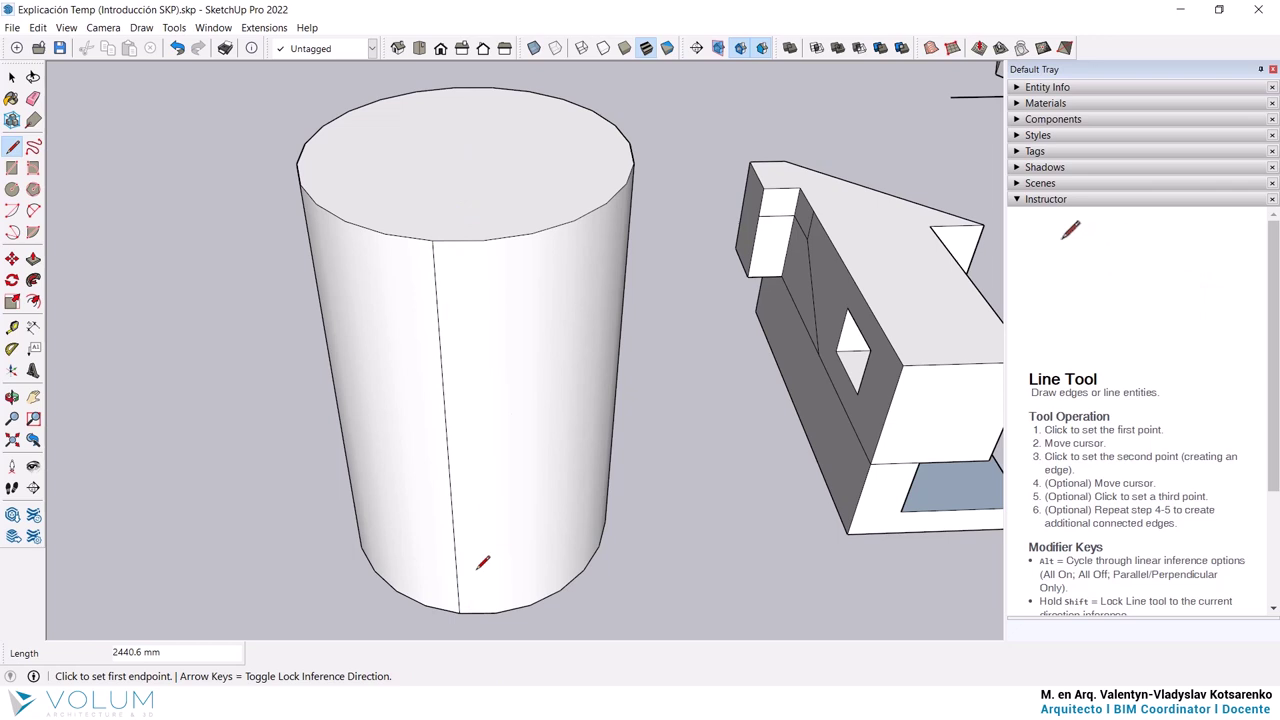
{"action": "left_click", "coordinate": [485, 240]}
{"action": "left_click", "coordinate": [494, 611]}
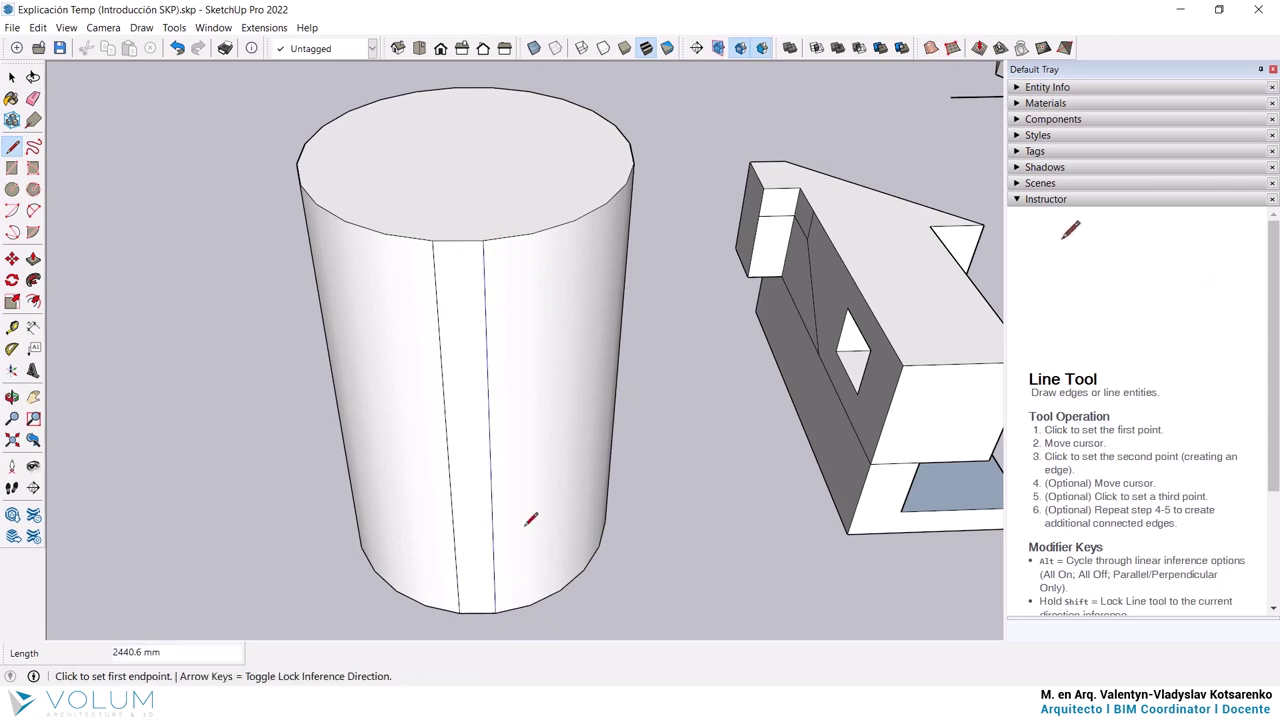
{"action": "left_click", "coordinate": [532, 238]}
{"action": "left_click", "coordinate": [531, 592]}
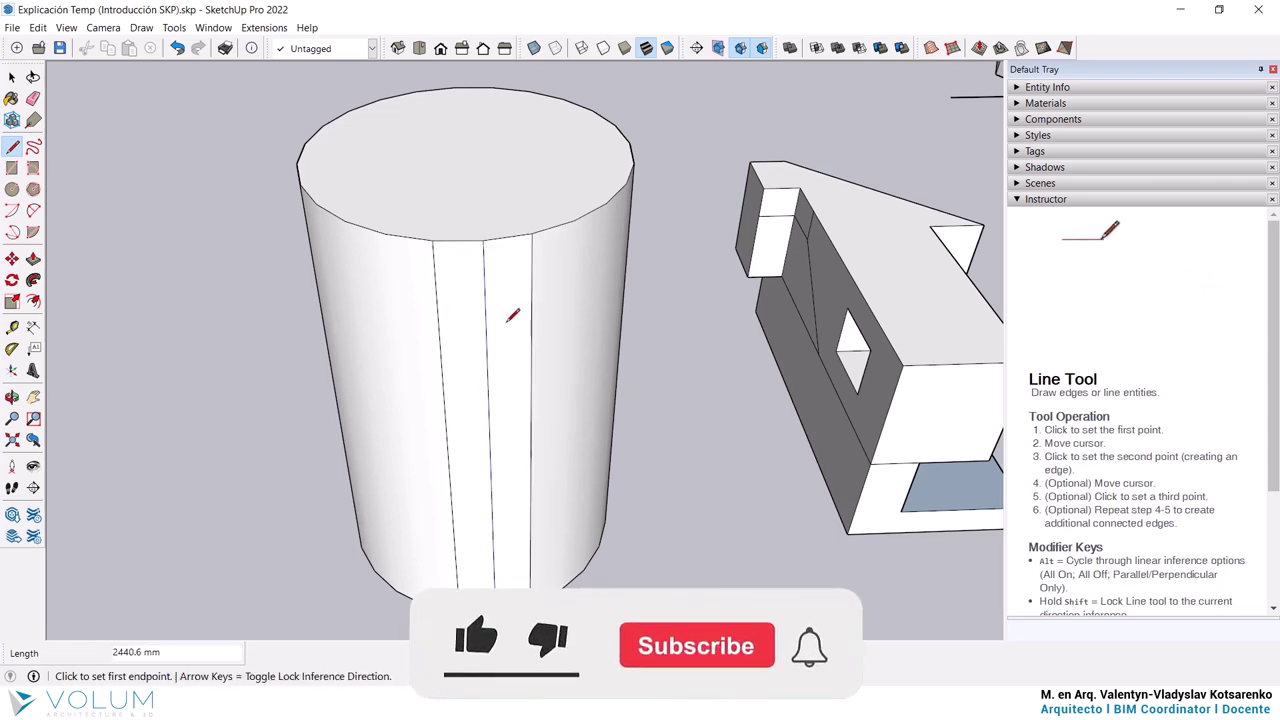
{"action": "left_click", "coordinate": [33, 98]}
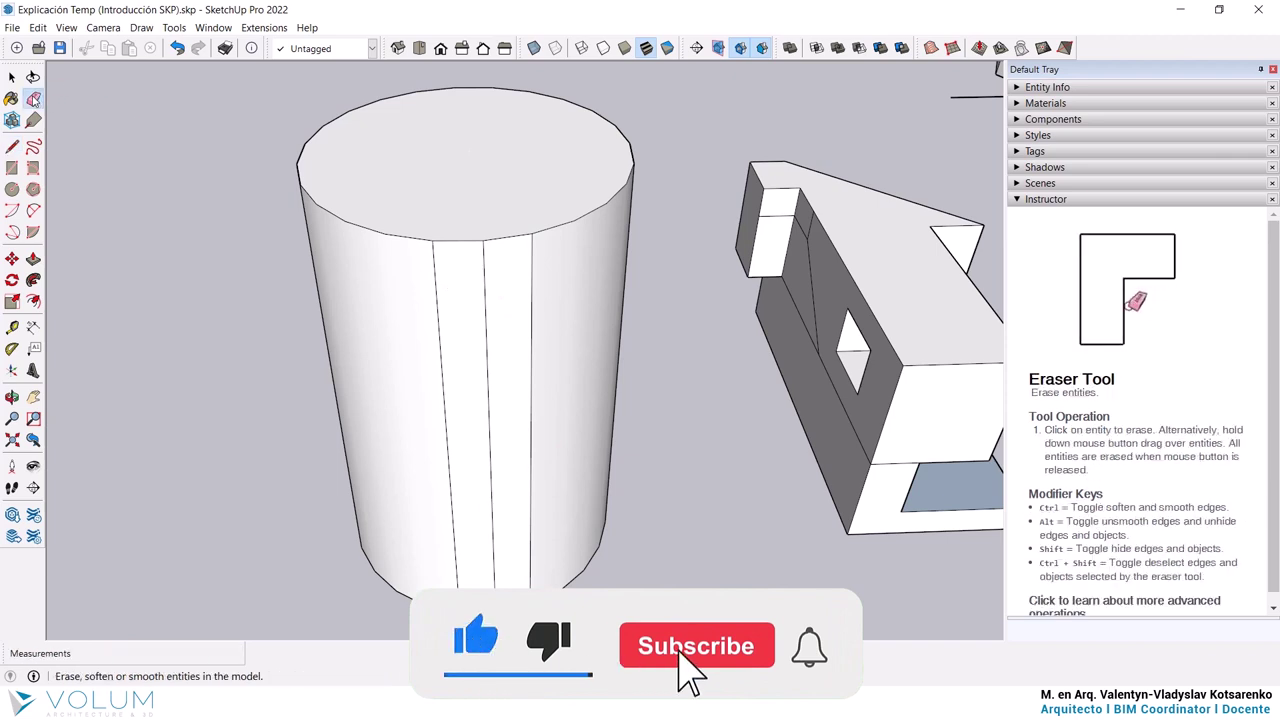
Erase an added cylinder edge and undo it, then Ctrl-erase an added edge to soften it.
{"action": "left_click", "coordinate": [436, 275]}
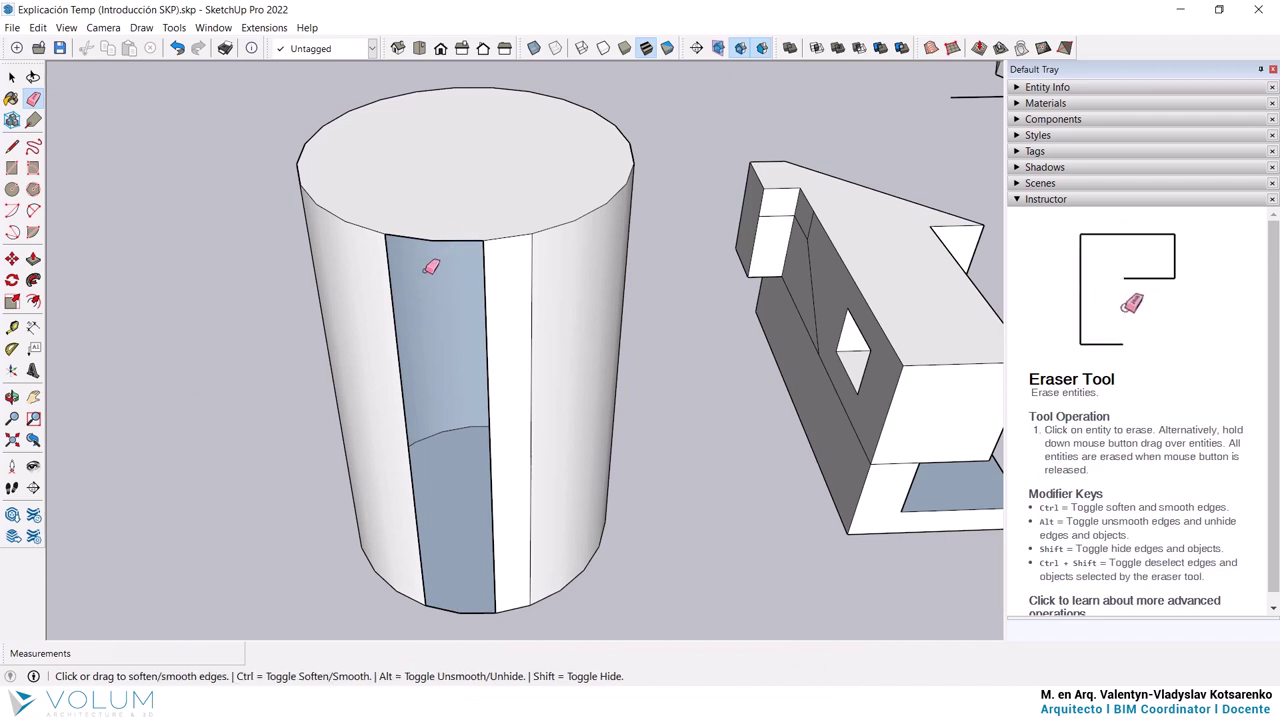
{"action": "key", "text": "ctrl+z"}
{"action": "scroll", "coordinate": [453, 250], "scroll_direction": "up", "scroll_amount": 2}
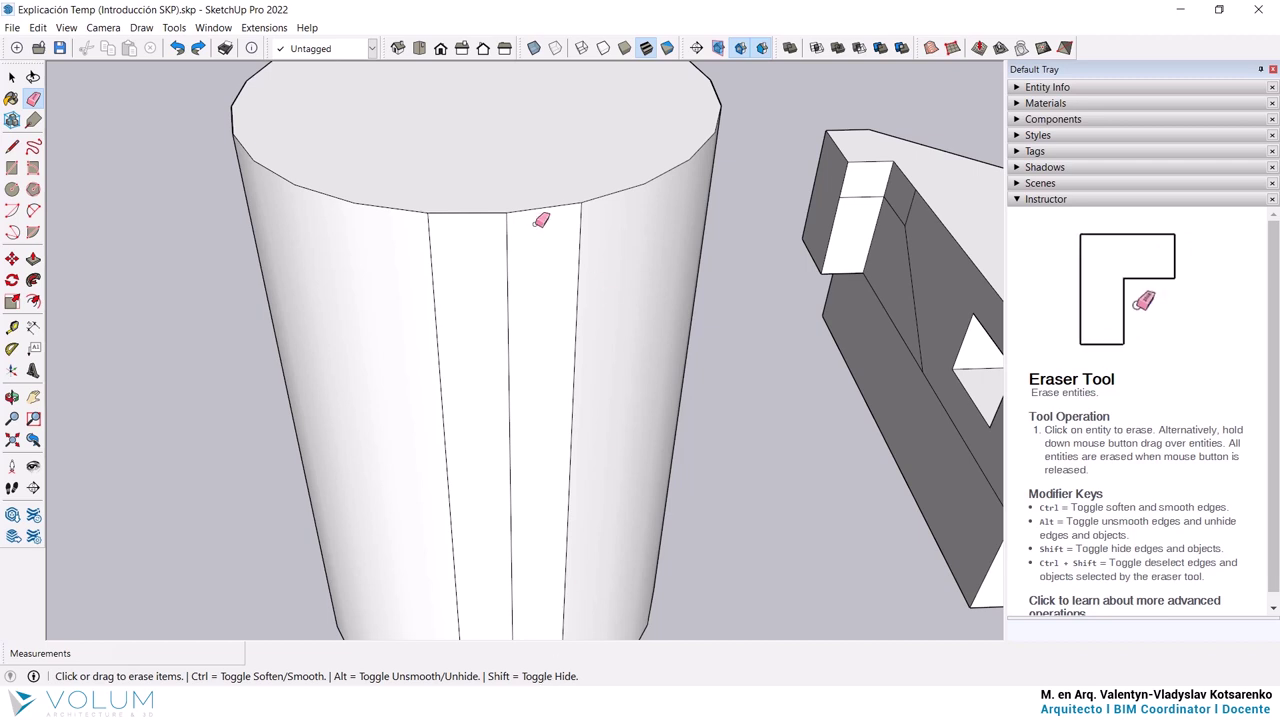
{"action": "key", "text": "ctrl"}
{"action": "left_click", "coordinate": [430, 218], "text": "ctrl"}
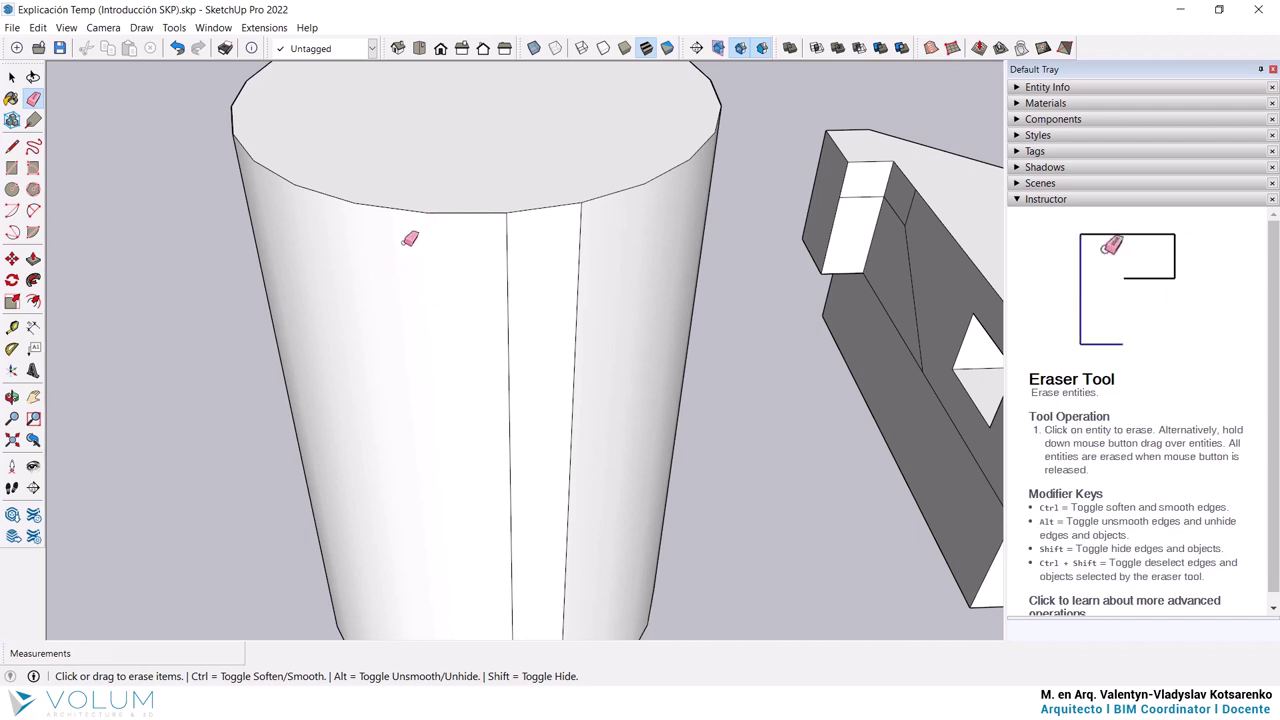
Use the Eraser to hide another added vertical edge, leaving one drawn edge on the cylinder.
{"action": "right_click", "coordinate": [460, 282]}
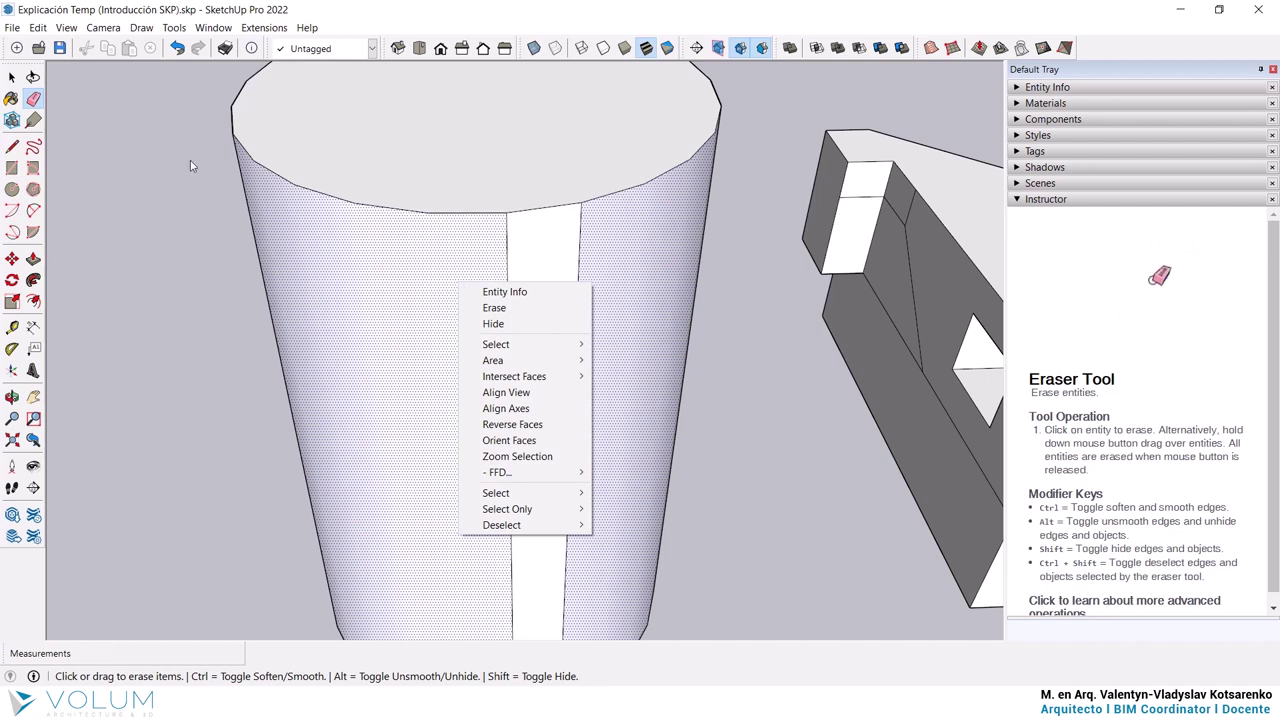
{"action": "left_click", "coordinate": [13, 80]}
{"action": "key", "text": "e"}
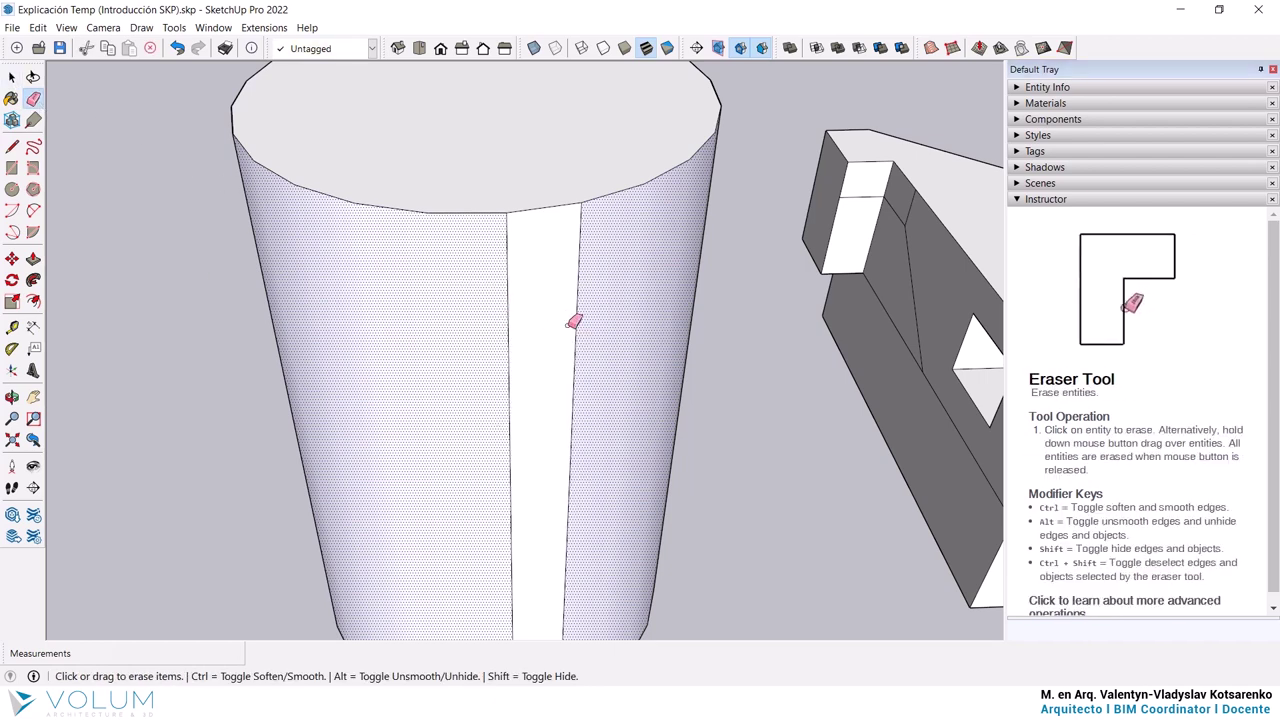
{"action": "left_click", "coordinate": [12, 77]}
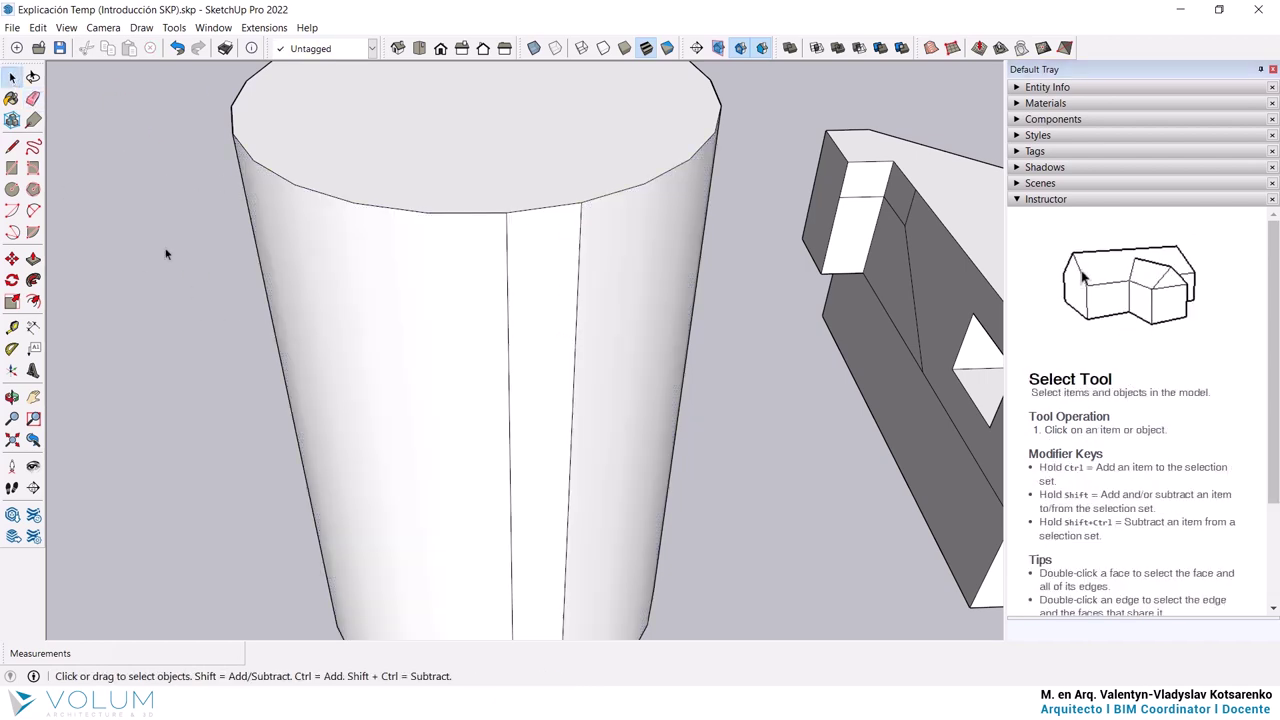
{"action": "left_click", "coordinate": [33, 99]}
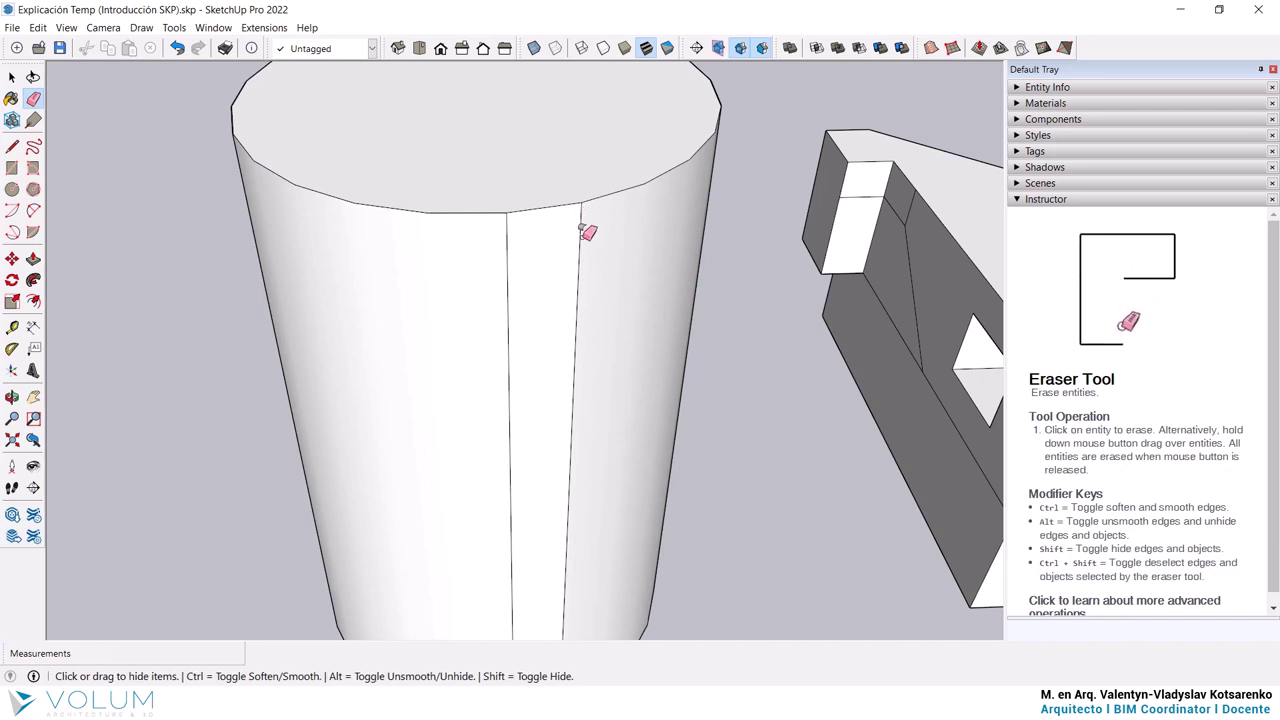
{"action": "left_click", "coordinate": [580, 231], "text": "shift"}
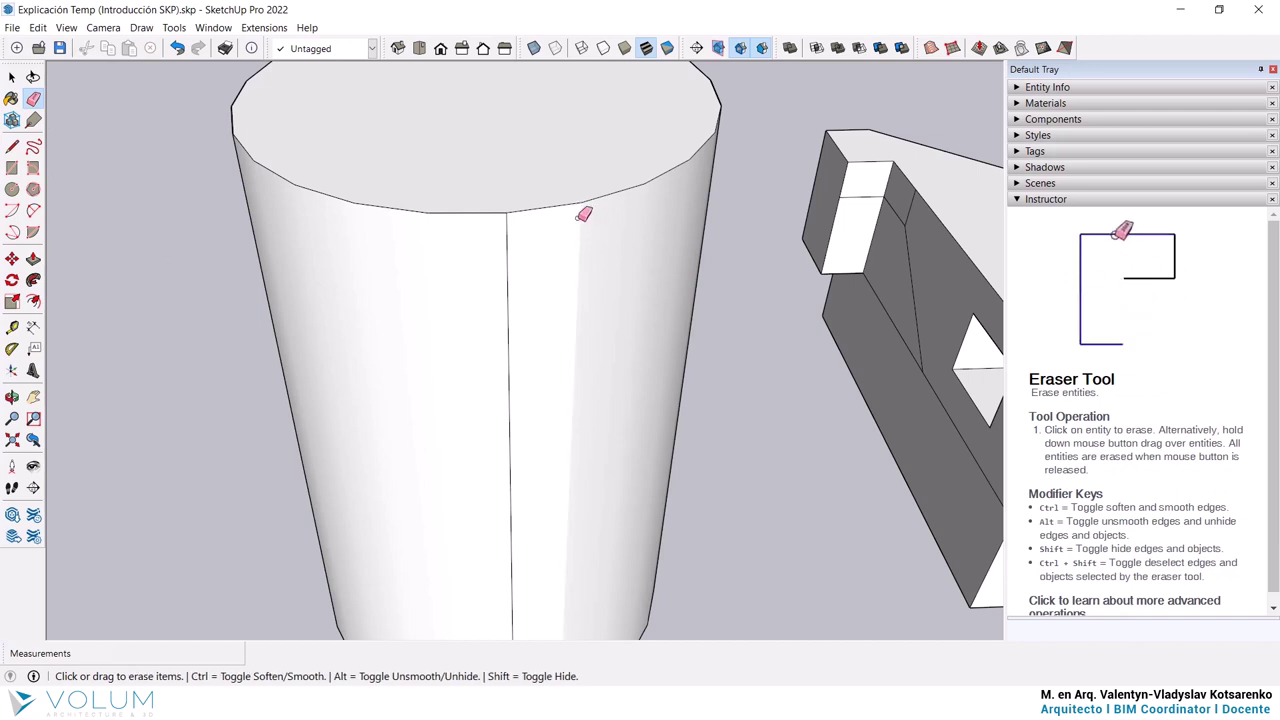
{"action": "scroll", "coordinate": [596, 240], "scroll_direction": "up", "scroll_amount": 2}
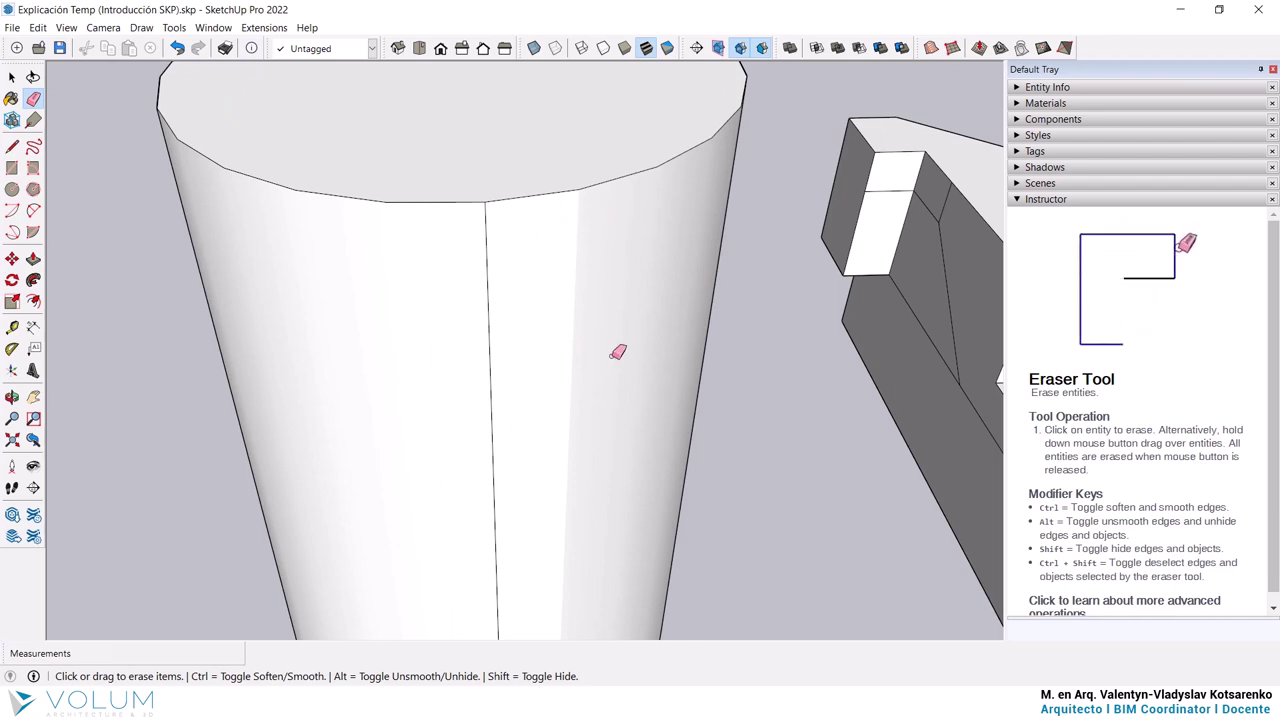
{"action": "key", "text": "ctrl"}
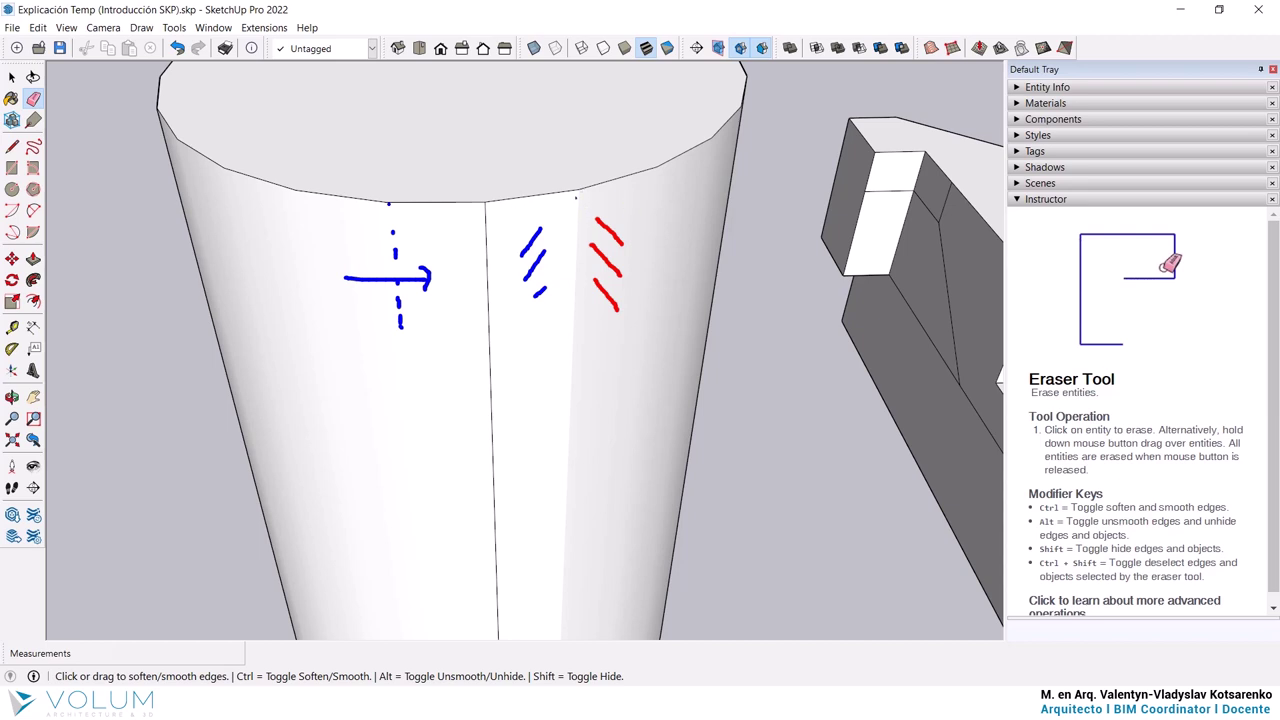
{"action": "key", "text": "space"}
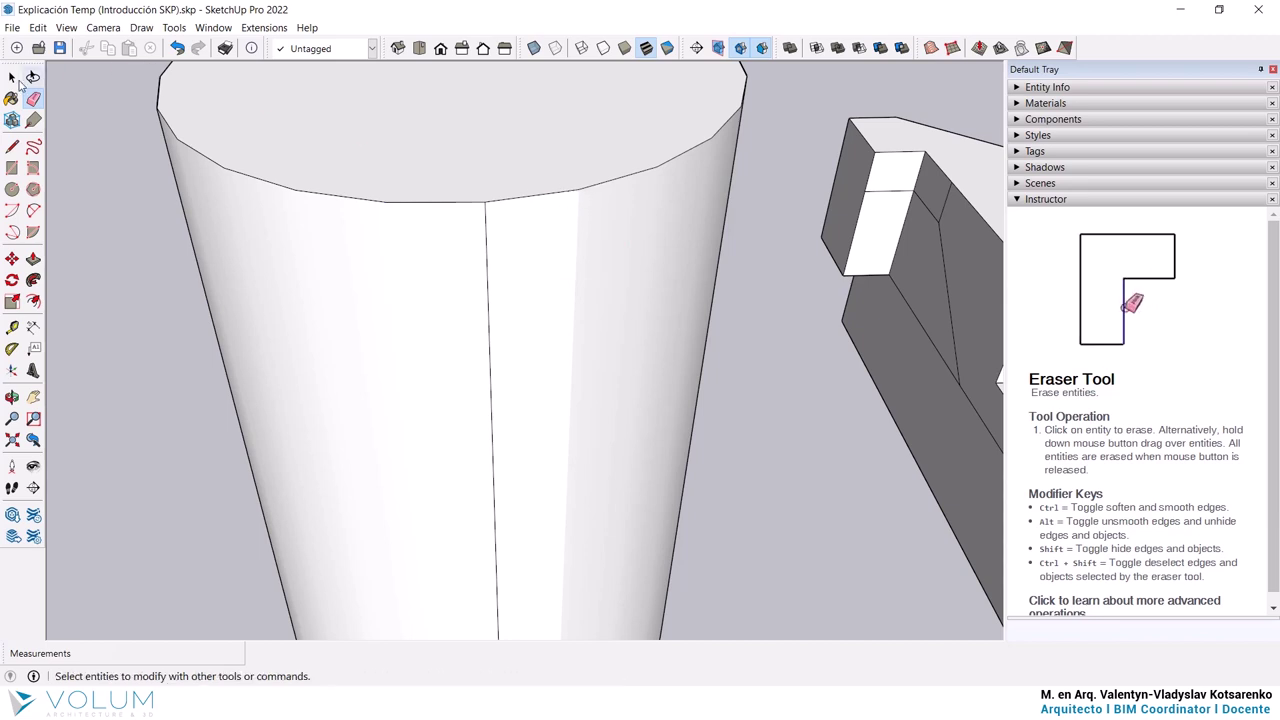
Turn on Hidden Geometry, select the dashed edges, and Unhide the hidden vertical edge.
{"action": "left_click", "coordinate": [67, 28]}
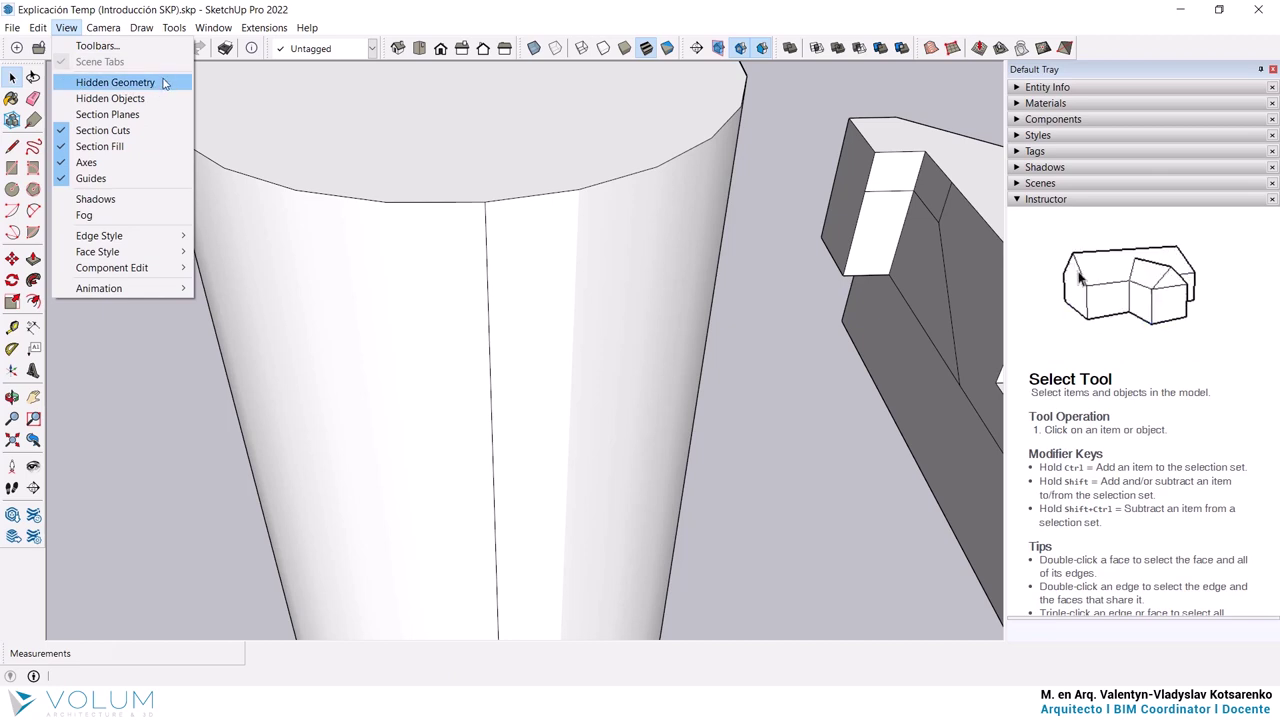
{"action": "left_click", "coordinate": [127, 84]}
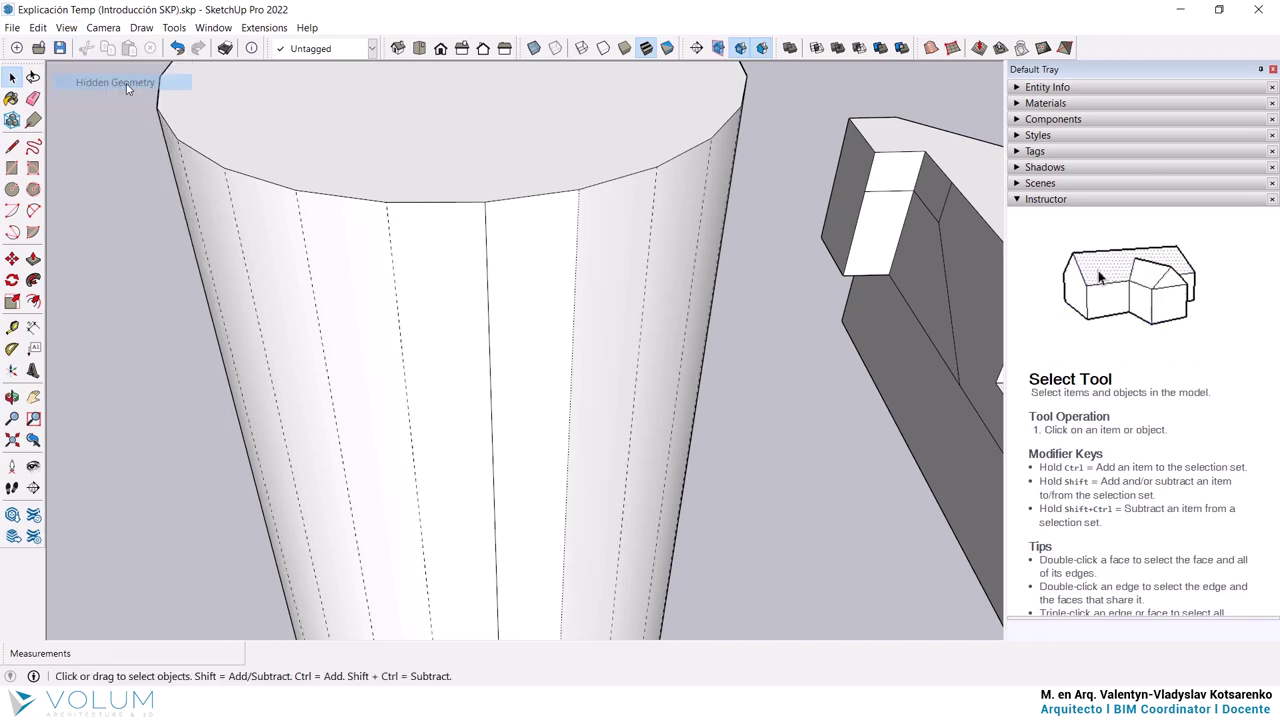
{"action": "left_click", "coordinate": [303, 228], "text": "shift"}
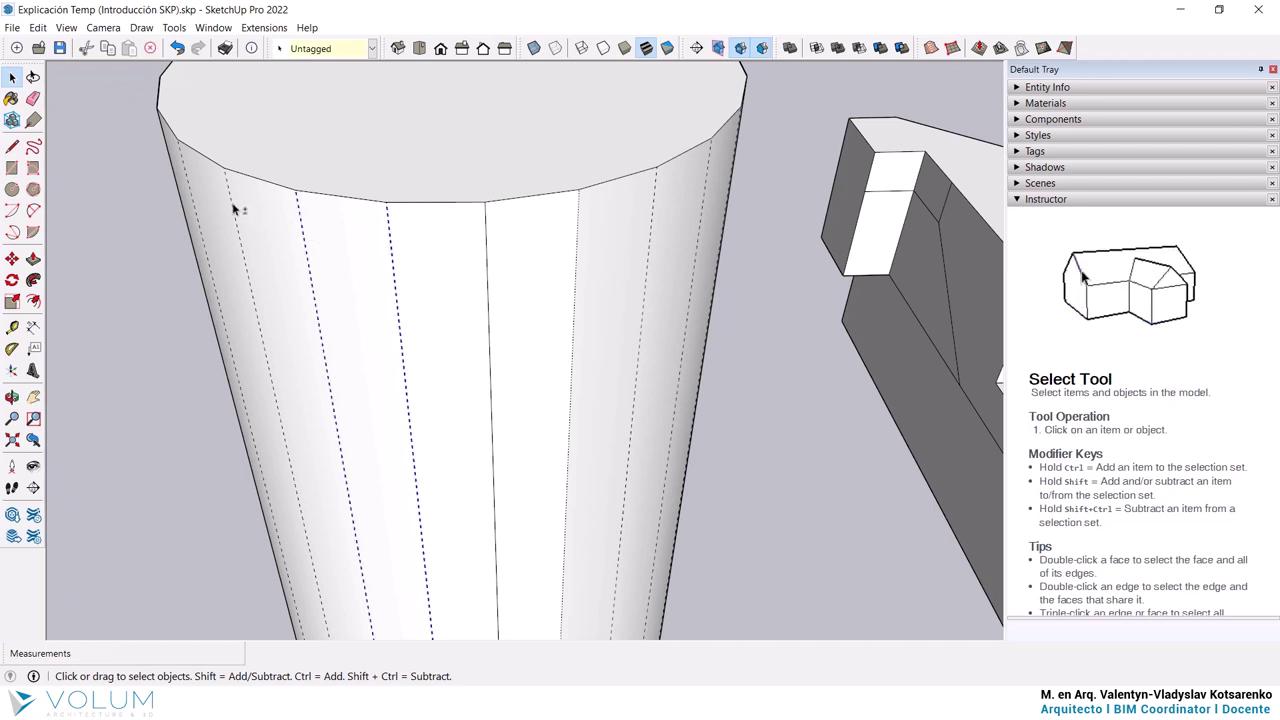
{"action": "left_click", "coordinate": [578, 230], "text": "shift"}
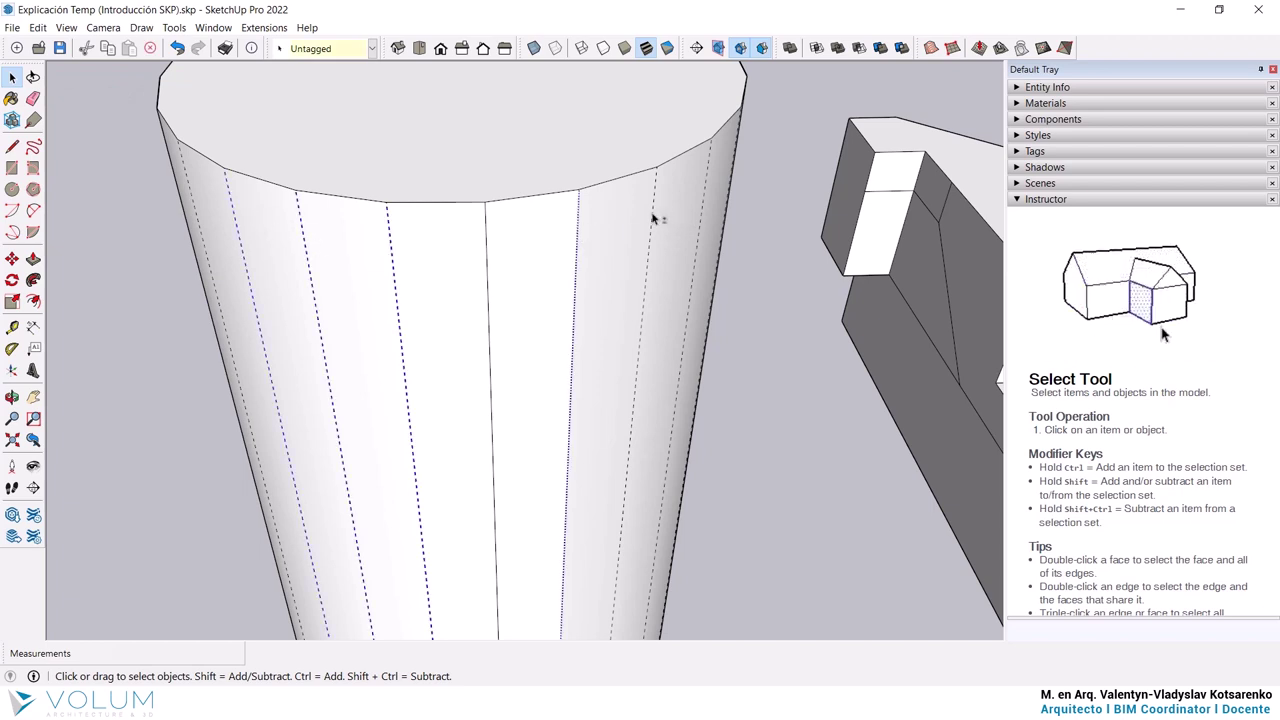
{"action": "right_click", "coordinate": [654, 205]}
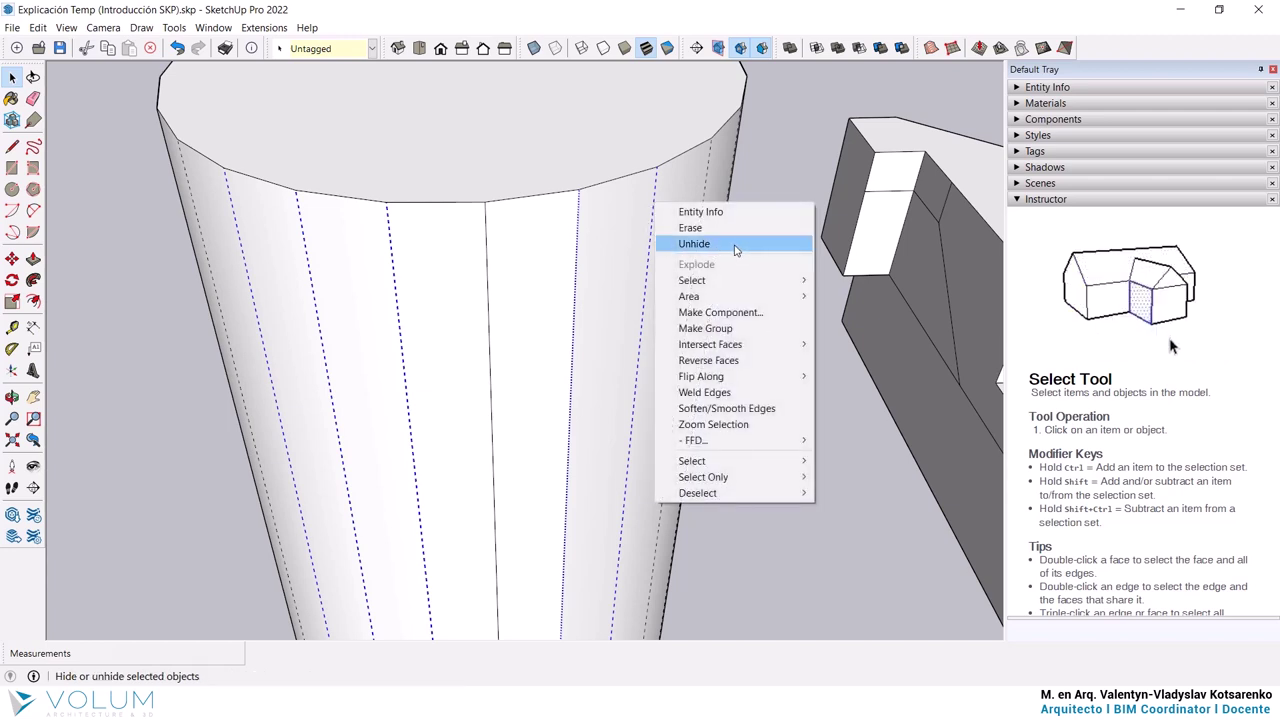
{"action": "left_click", "coordinate": [729, 249]}
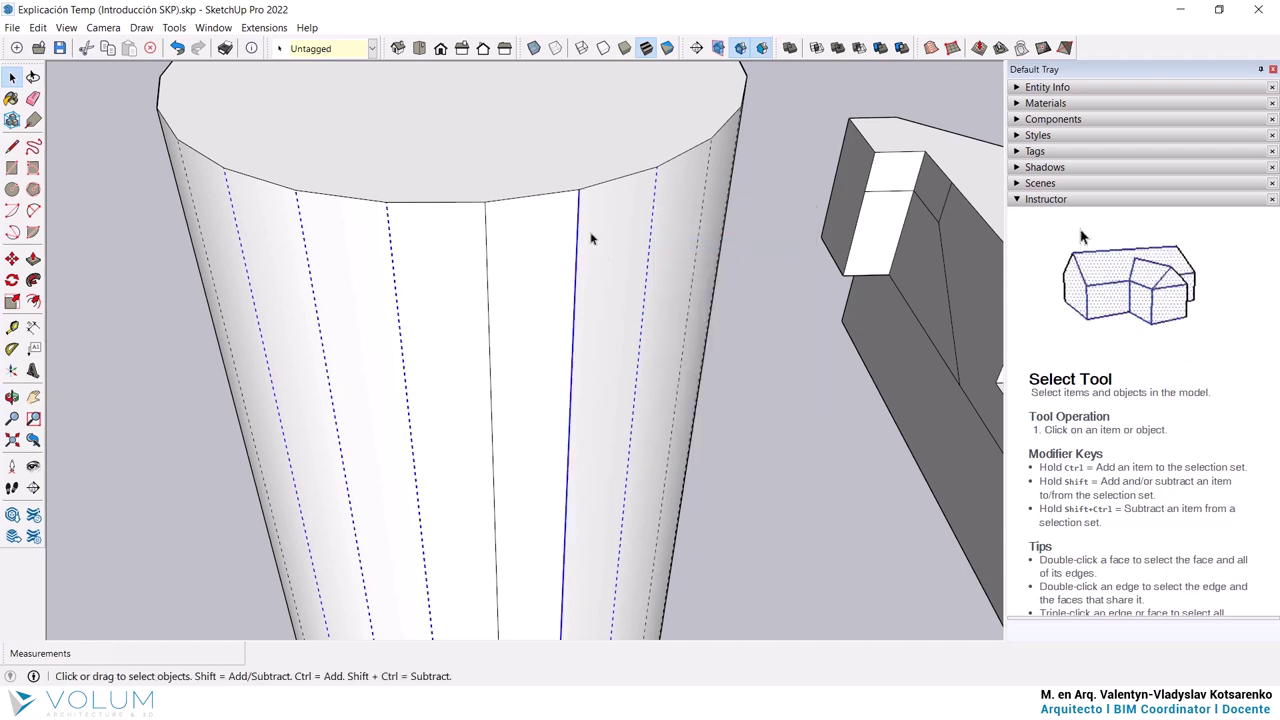
{"action": "right_click", "coordinate": [652, 220]}
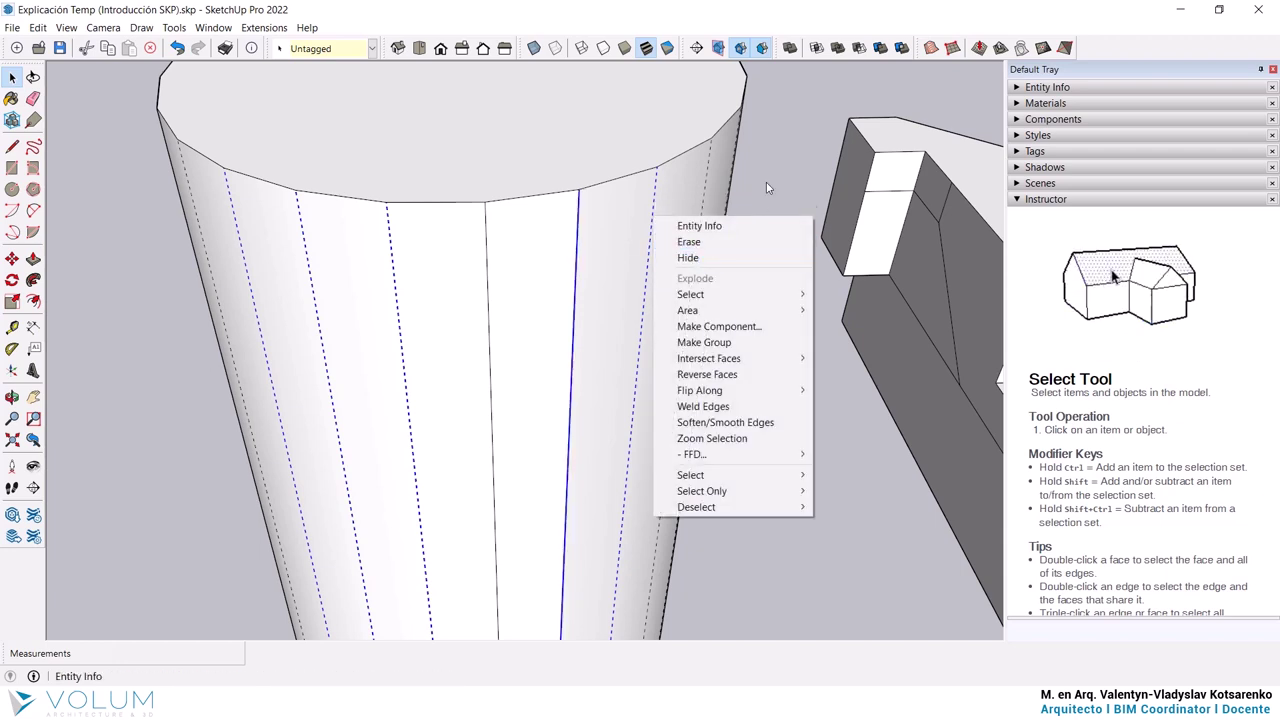
{"action": "left_click", "coordinate": [786, 162]}
Turn off Hidden Geometry, then select the cylinder's top circle edge and hide it.
{"action": "left_click", "coordinate": [66, 27]}
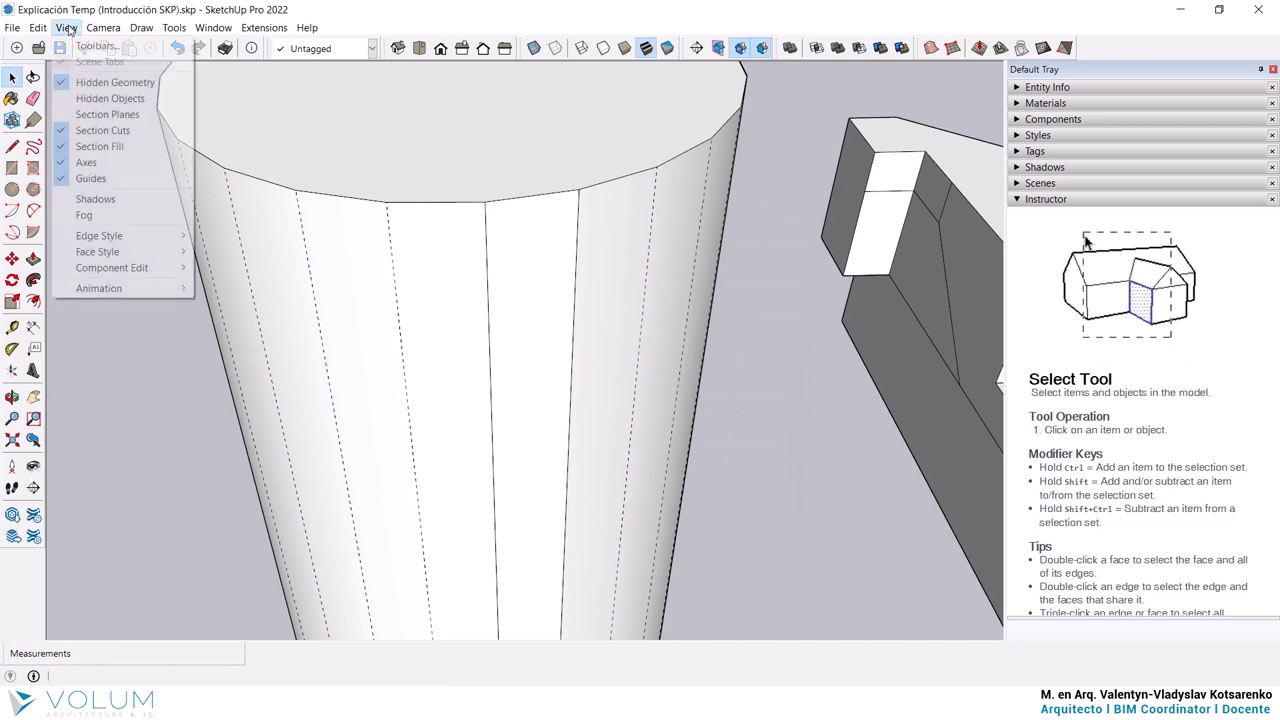
{"action": "left_click", "coordinate": [105, 83]}
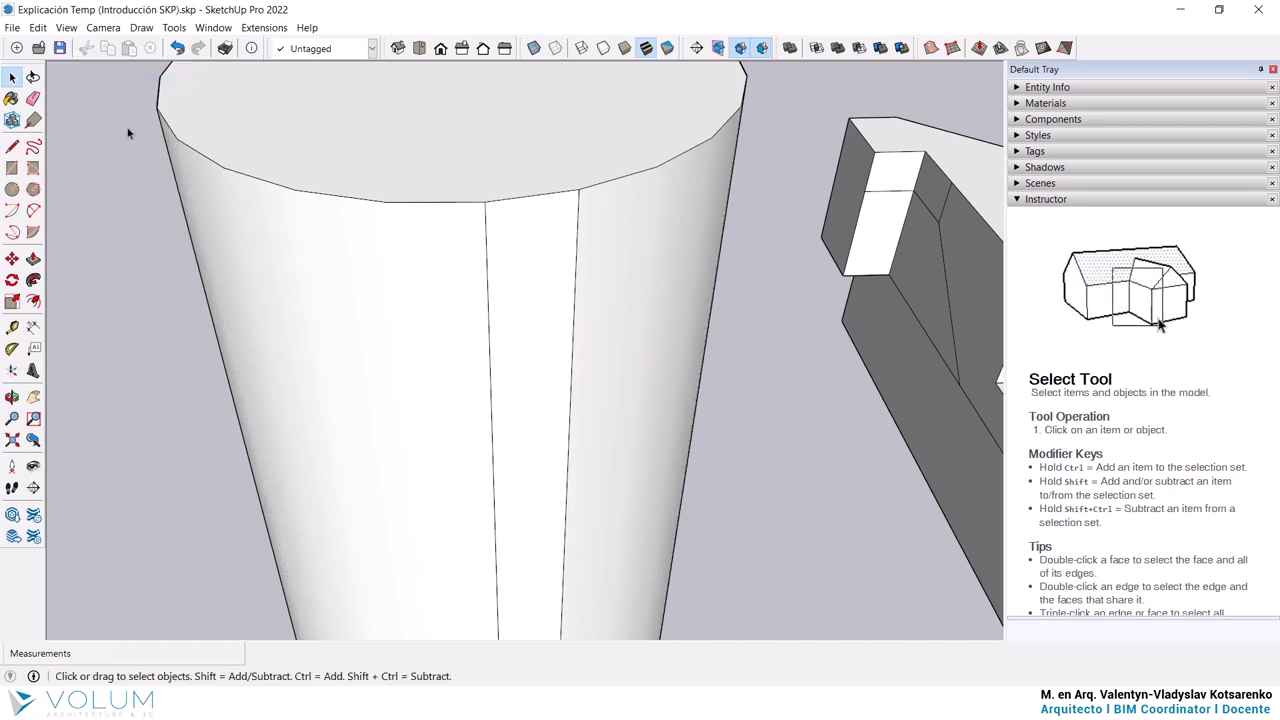
{"action": "left_click", "coordinate": [404, 204]}
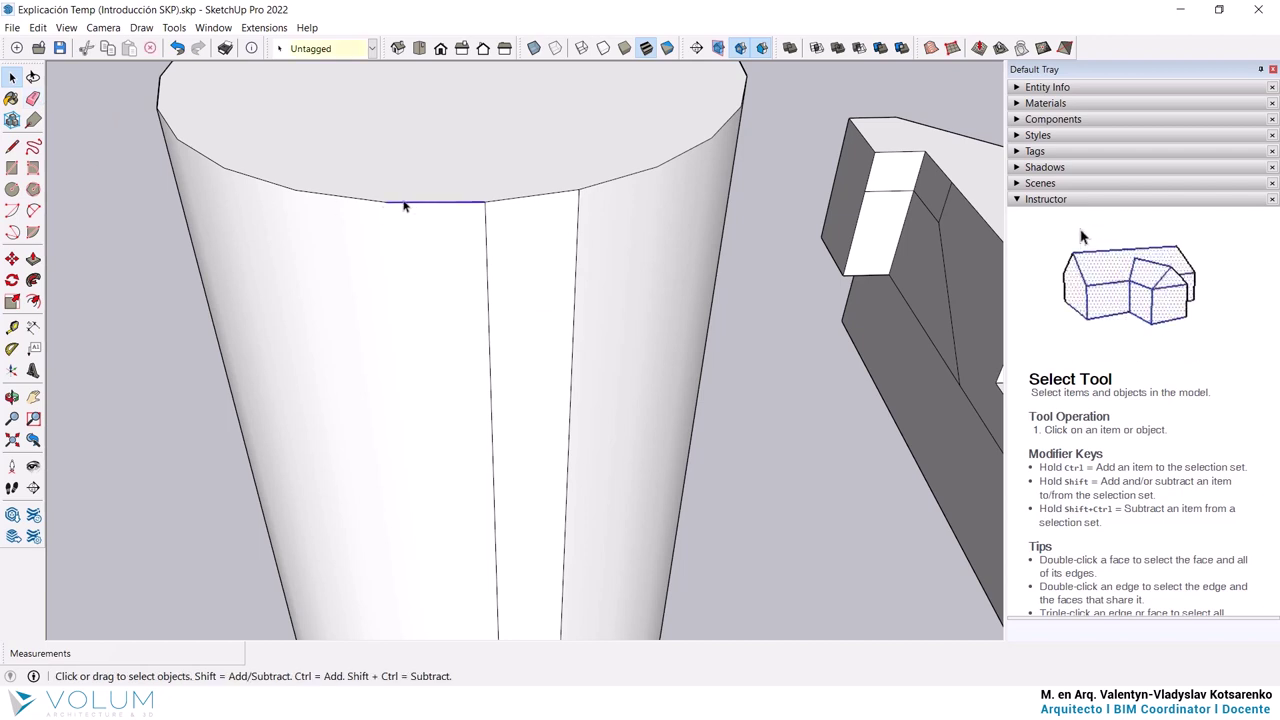
{"action": "left_click", "coordinate": [488, 204]}
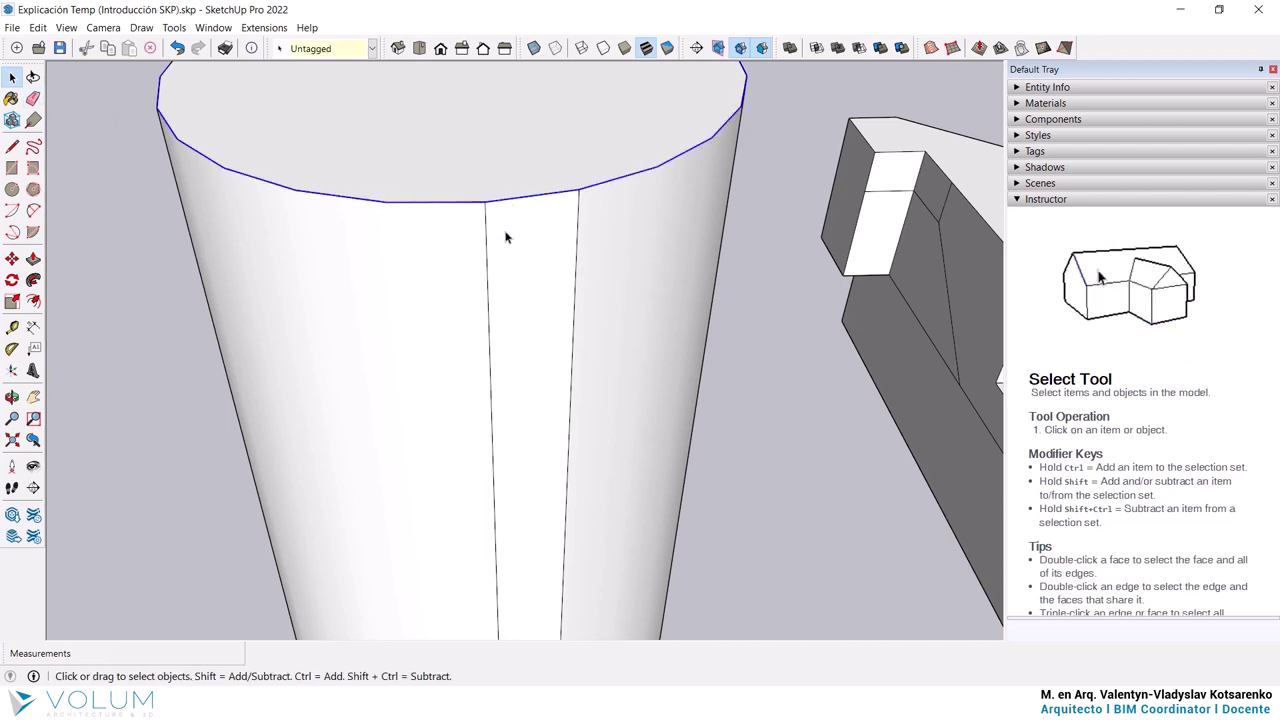
{"action": "mouse_move", "coordinate": [506, 237]}
{"action": "middle_mouse_down"}
{"action": "mouse_move", "coordinate": [529, 309]}
{"action": "mouse_move", "coordinate": [419, 331]}
{"action": "middle_mouse_up"}
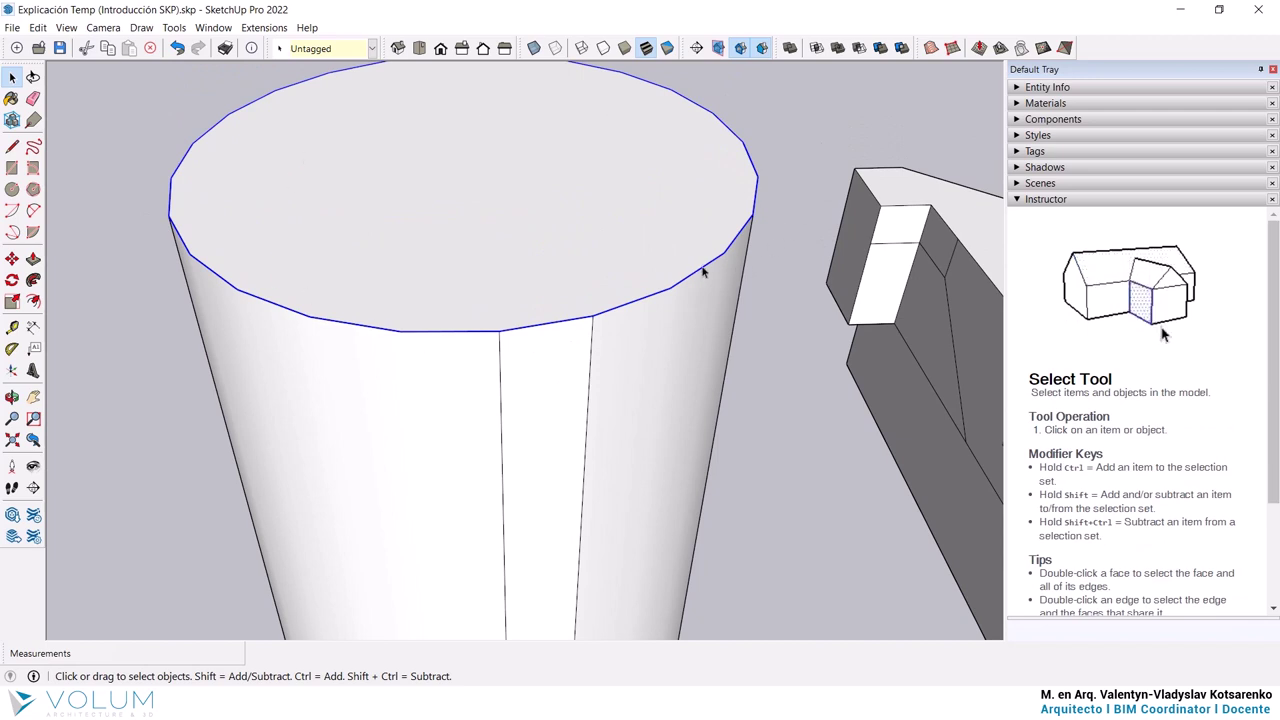
{"action": "right_click", "coordinate": [703, 271]}
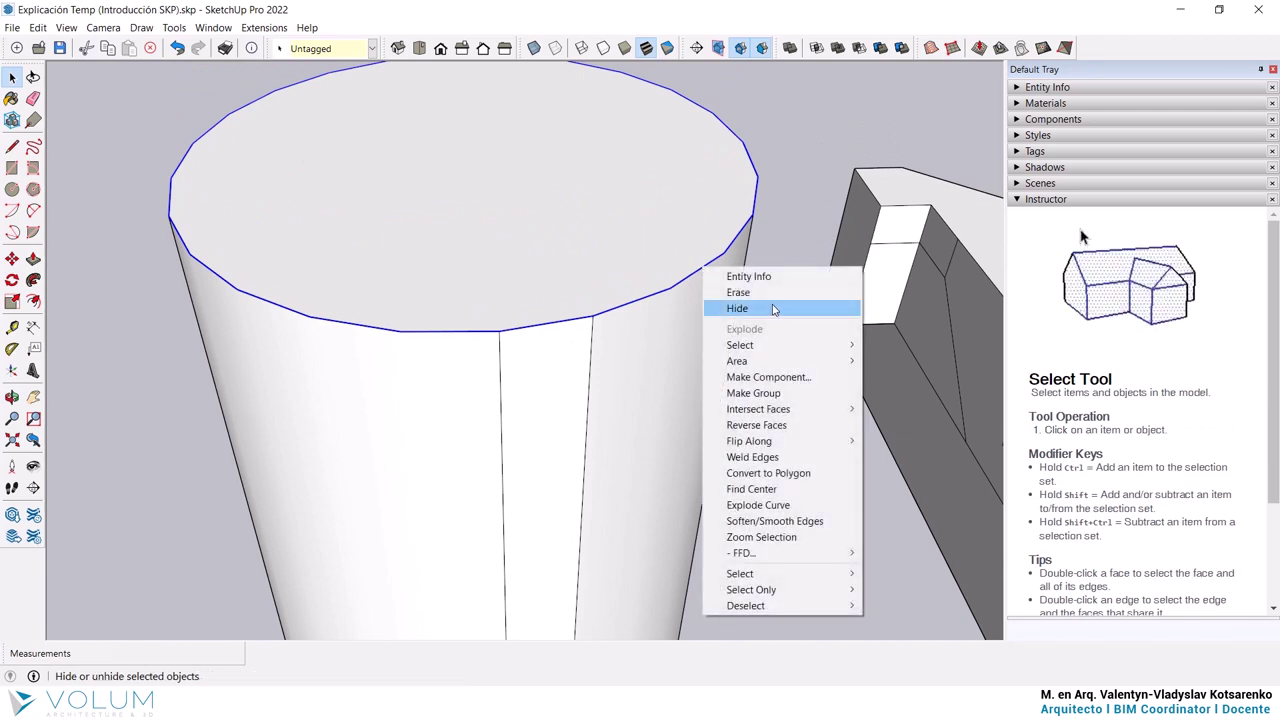
{"action": "left_click", "coordinate": [763, 311]}
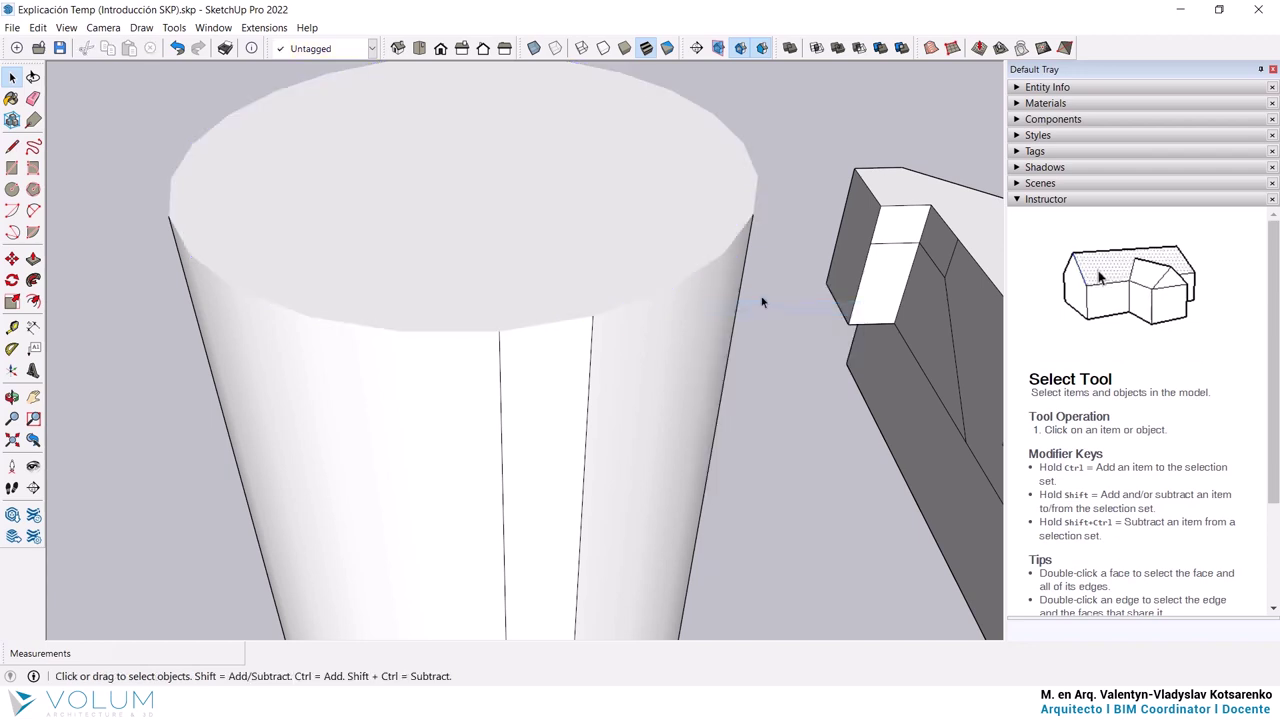
{"action": "middle_click_drag", "start_coordinate": [662, 286], "coordinate": [640, 271]}
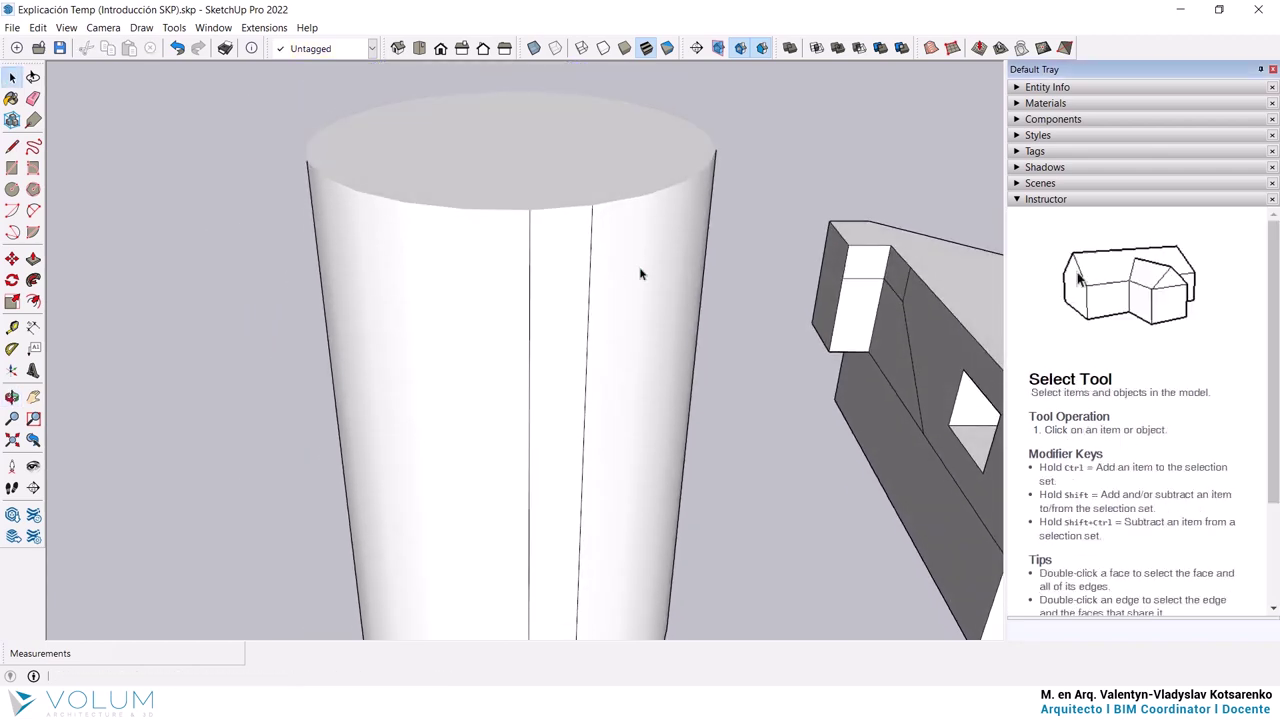
With the Eraser, remove the cylinder's two vertical side lines.
{"action": "key", "text": "e"}
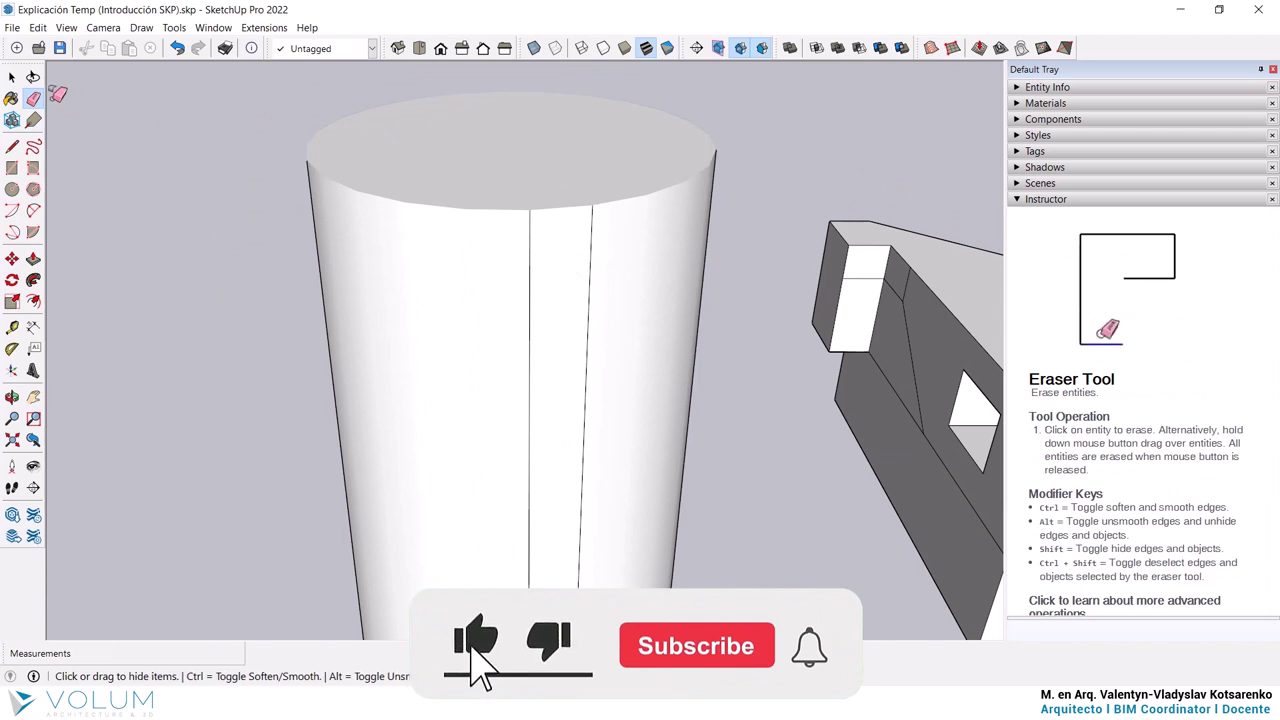
{"action": "left_click", "coordinate": [531, 214], "text": "shift"}
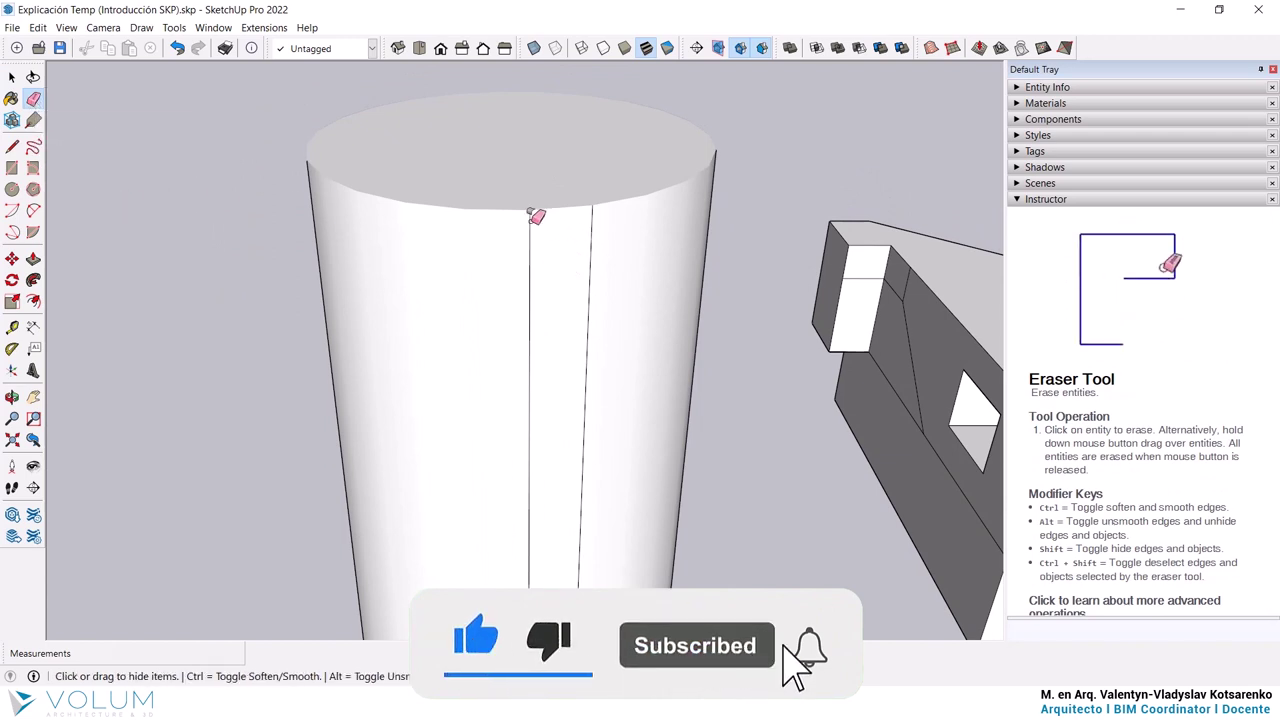
{"action": "left_click", "coordinate": [590, 234], "text": "shift"}
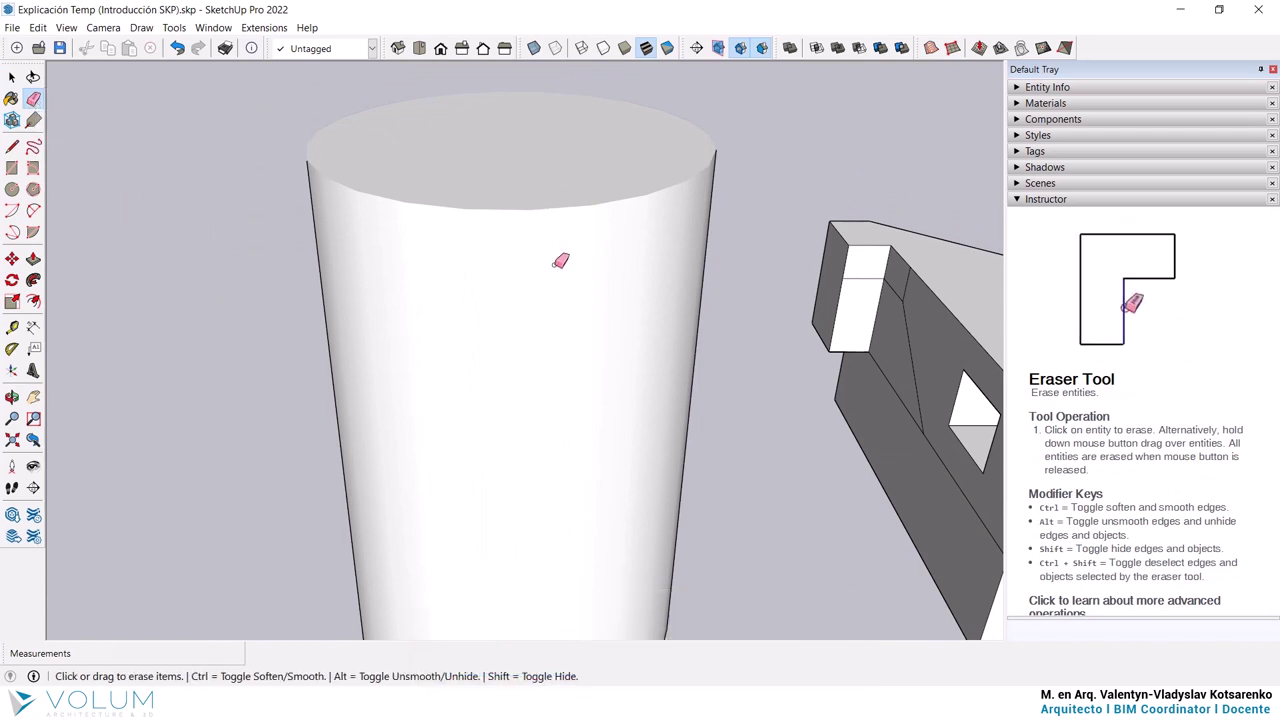
{"action": "scroll", "coordinate": [430, 248], "scroll_direction": "down", "scroll_amount": 5}
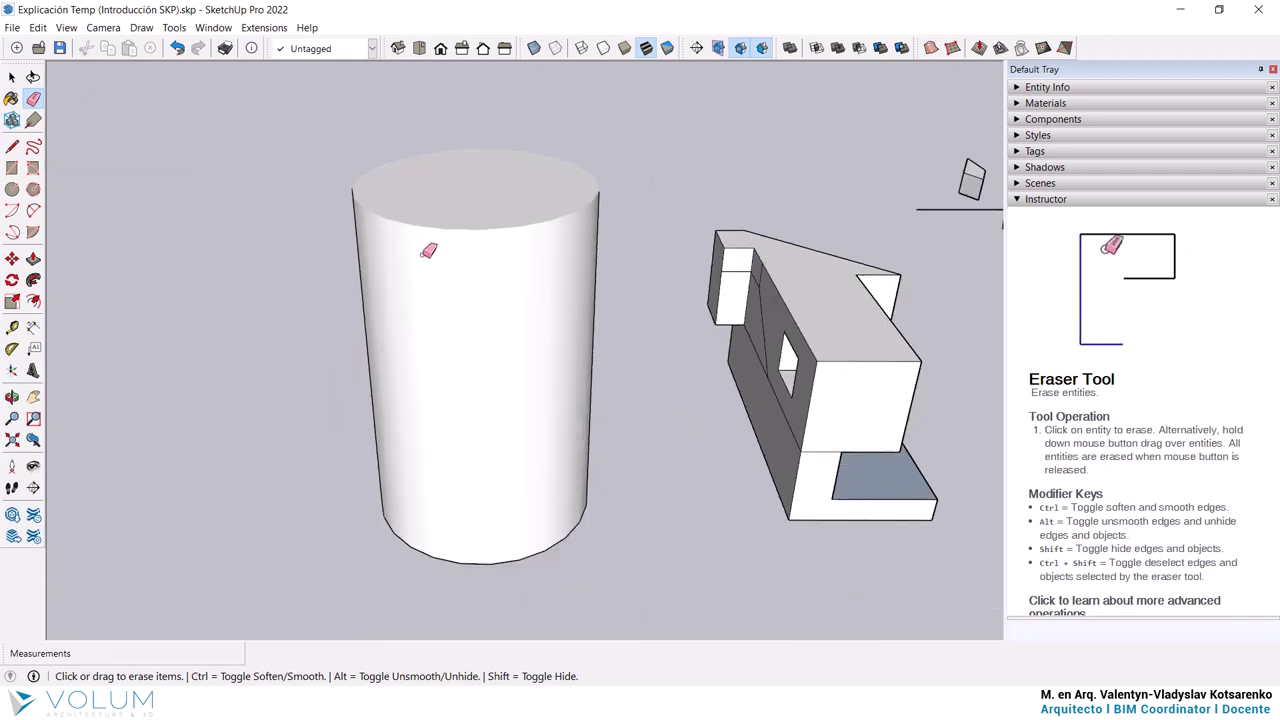
{"action": "scroll", "coordinate": [800, 330], "scroll_direction": "up", "scroll_amount": 5}
{"action": "scroll", "coordinate": [776, 310], "scroll_direction": "up", "scroll_amount": 3}
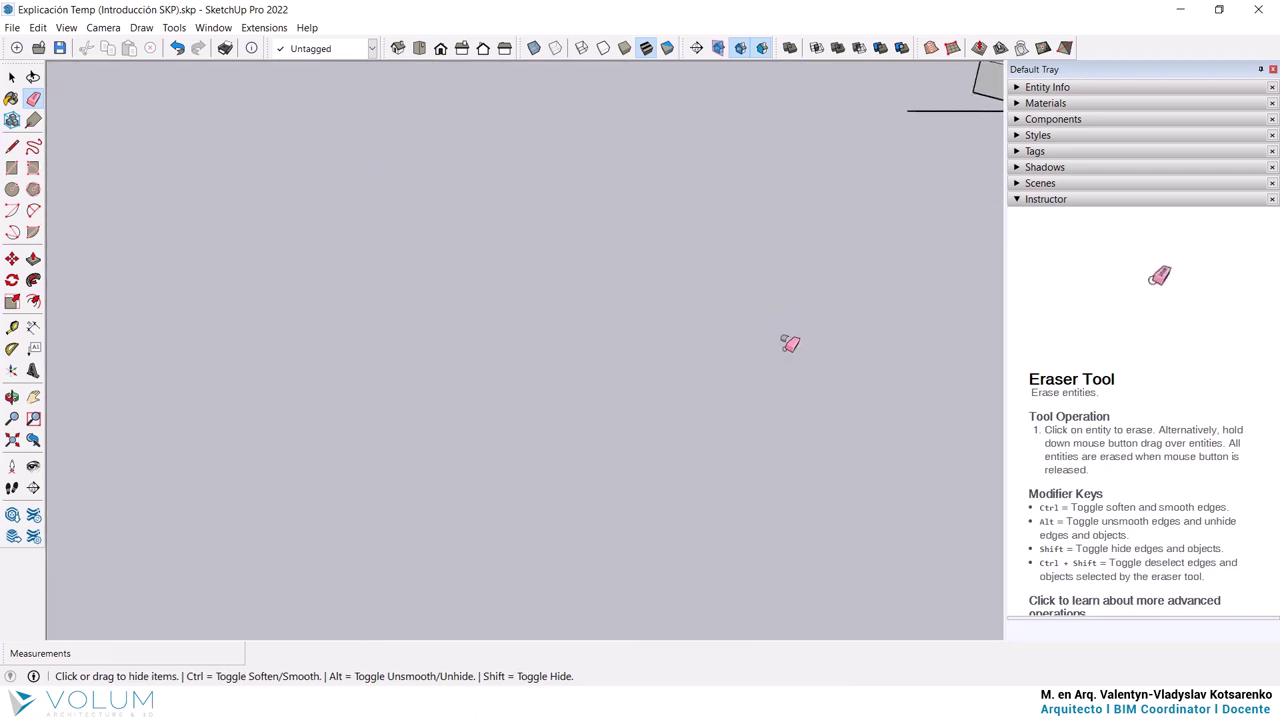
{"action": "scroll", "coordinate": [424, 218], "scroll_direction": "down", "scroll_amount": 6}
{"action": "scroll", "coordinate": [424, 218], "scroll_direction": "down", "scroll_amount": 3}
{"action": "scroll", "coordinate": [677, 246], "scroll_direction": "up", "scroll_amount": 4}
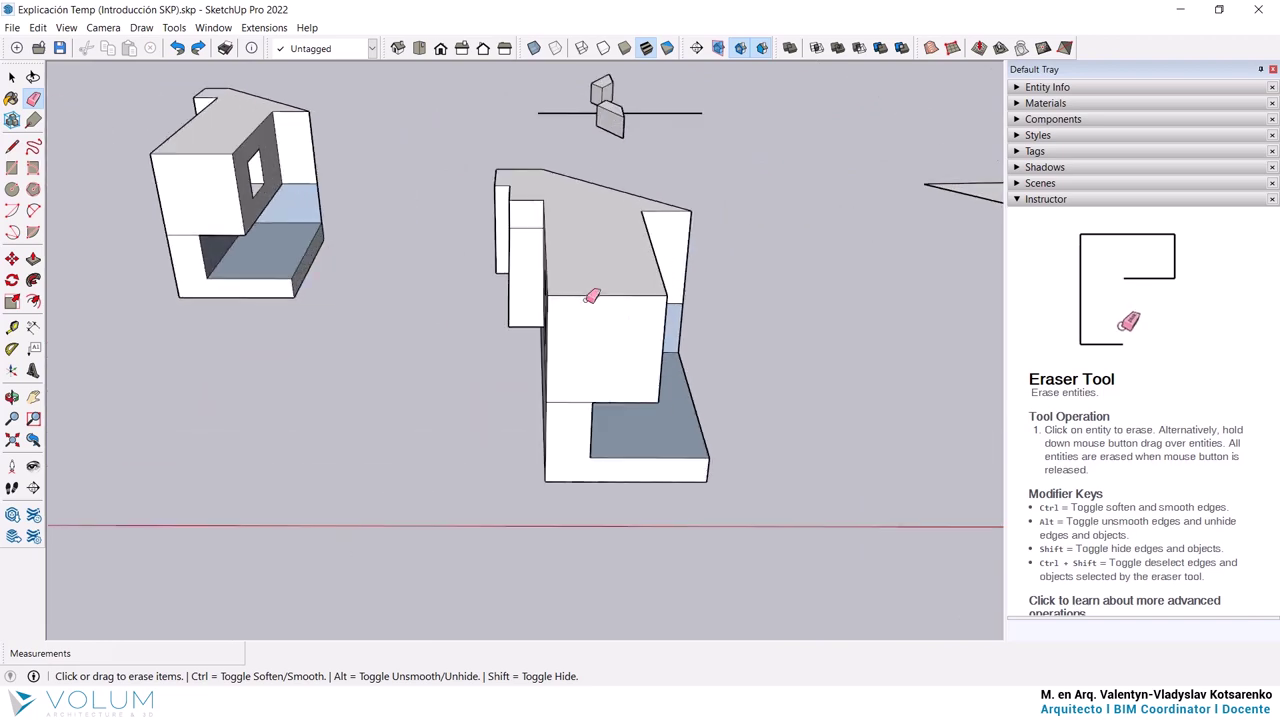
Shift-erase to hide the box's top front edge, vertical corner edge and the window opening's outline edges.
{"action": "mouse_move", "coordinate": [591, 289]}
{"action": "middle_mouse_down"}
{"action": "mouse_move", "coordinate": [669, 351]}
{"action": "mouse_move", "coordinate": [443, 313]}
{"action": "middle_mouse_up"}
{"action": "key", "text": "shift"}
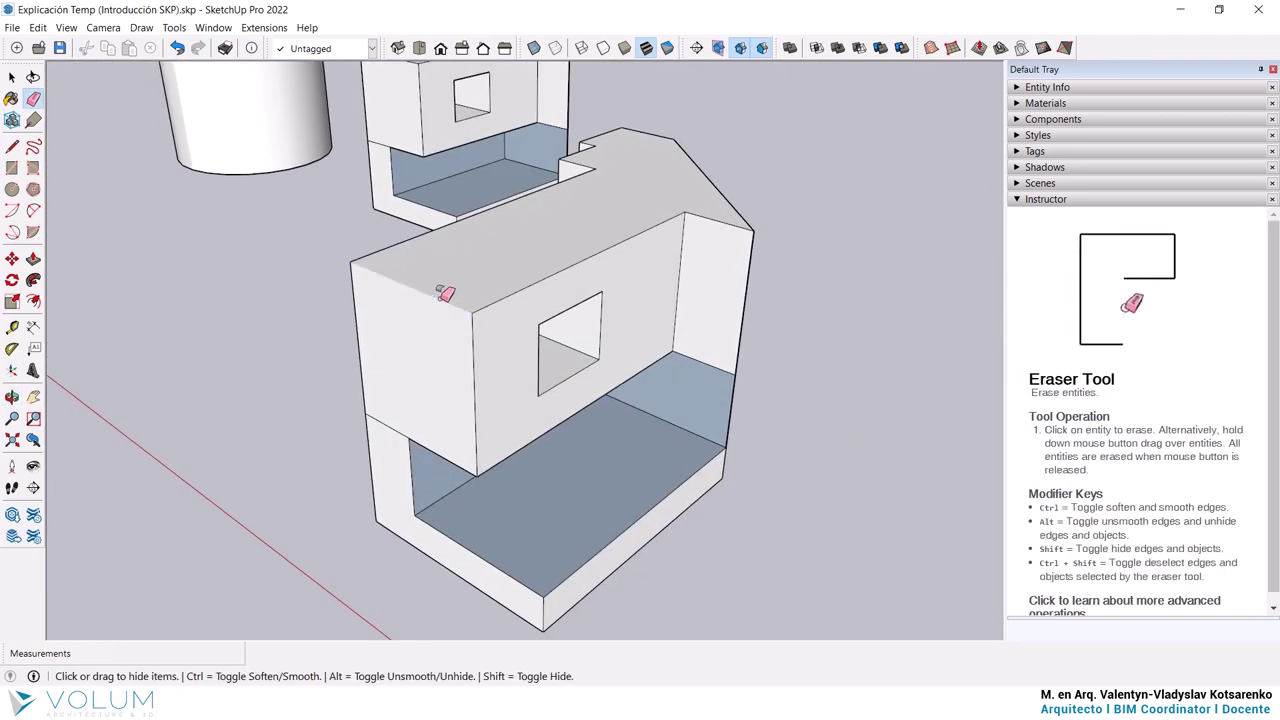
{"action": "left_click", "coordinate": [486, 302], "text": "shift"}
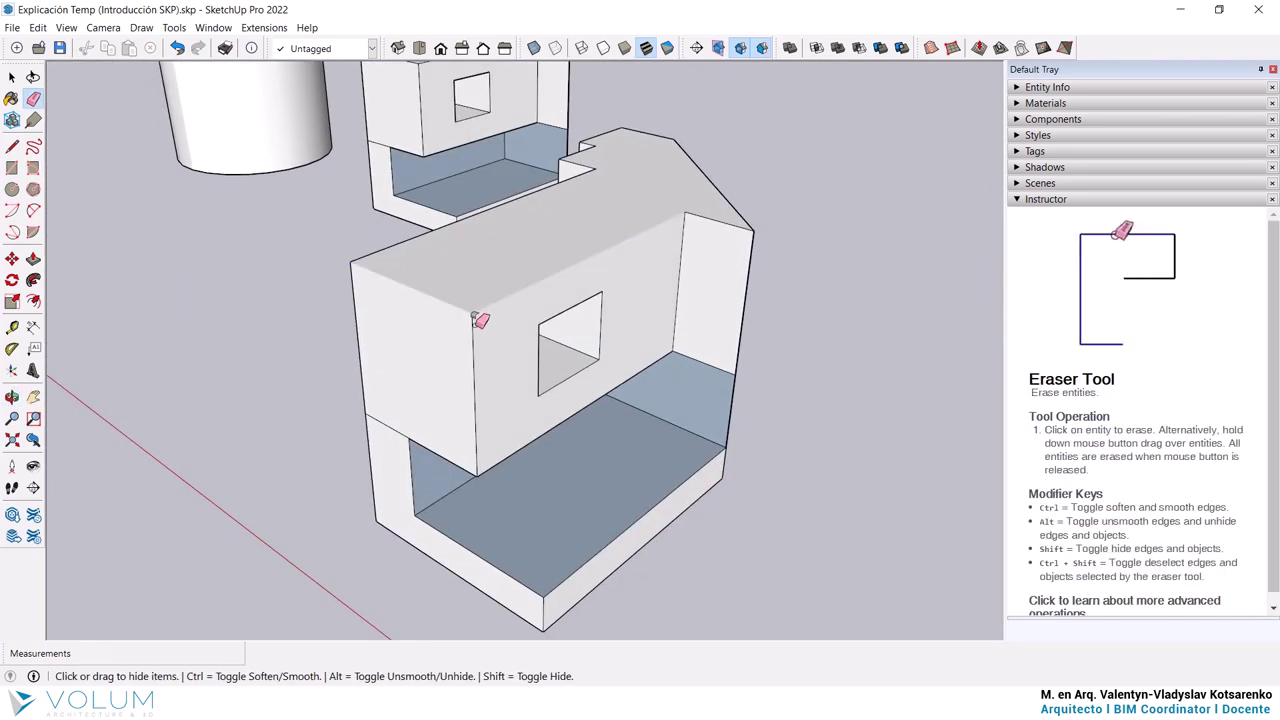
{"action": "left_click", "coordinate": [474, 330], "text": "shift"}
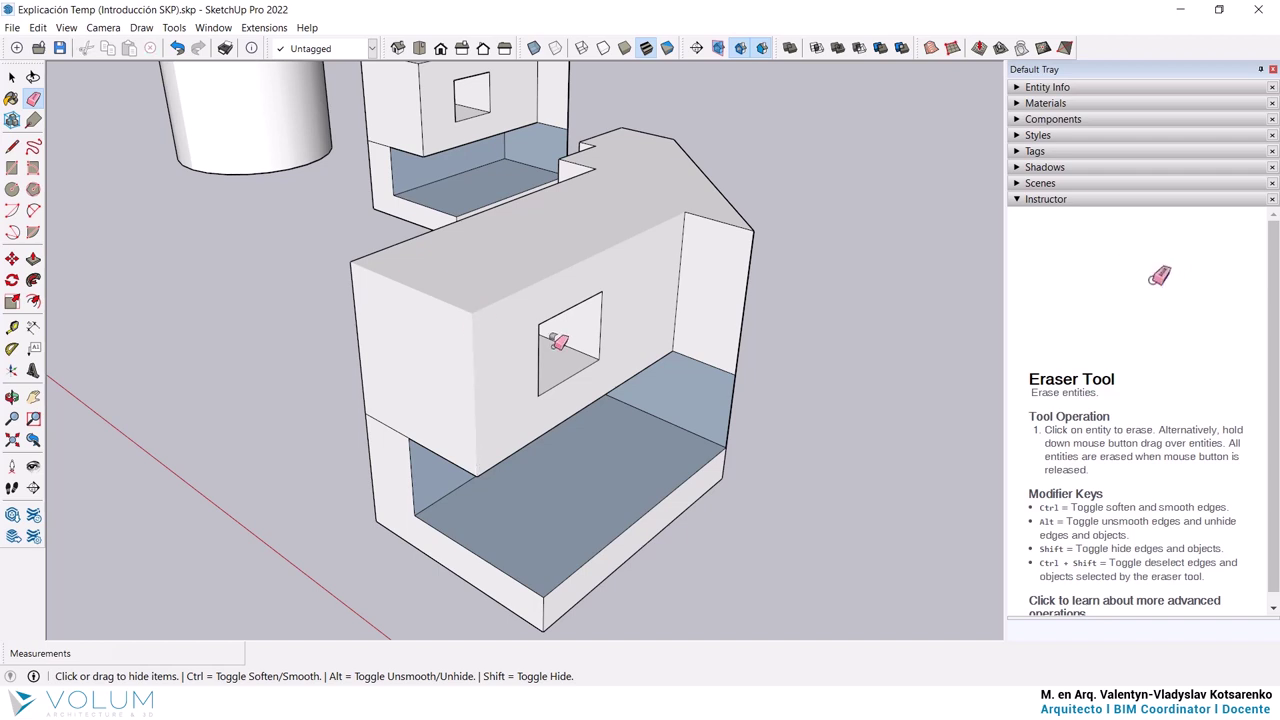
{"action": "left_click", "coordinate": [538, 355], "text": "shift"}
{"action": "scroll", "coordinate": [541, 378], "scroll_direction": "up", "scroll_amount": 3}
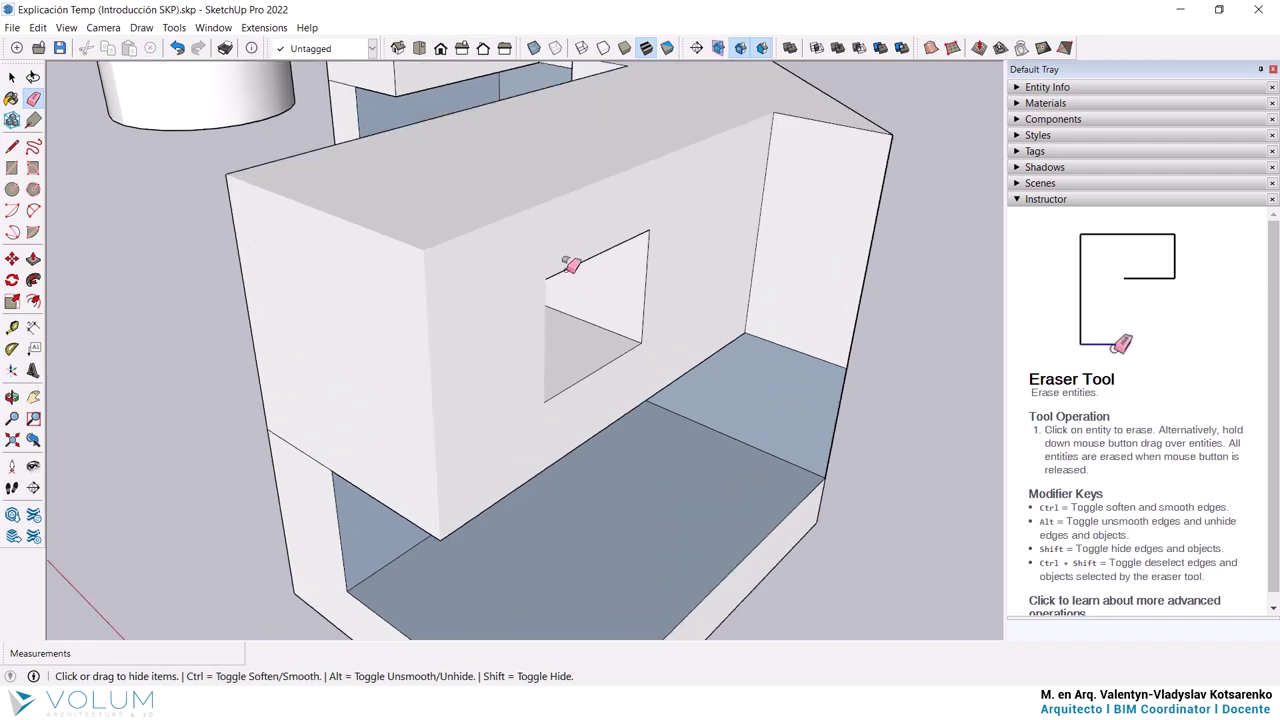
{"action": "left_click", "coordinate": [571, 263], "text": "shift"}
{"action": "left_click", "coordinate": [580, 377], "text": "shift"}
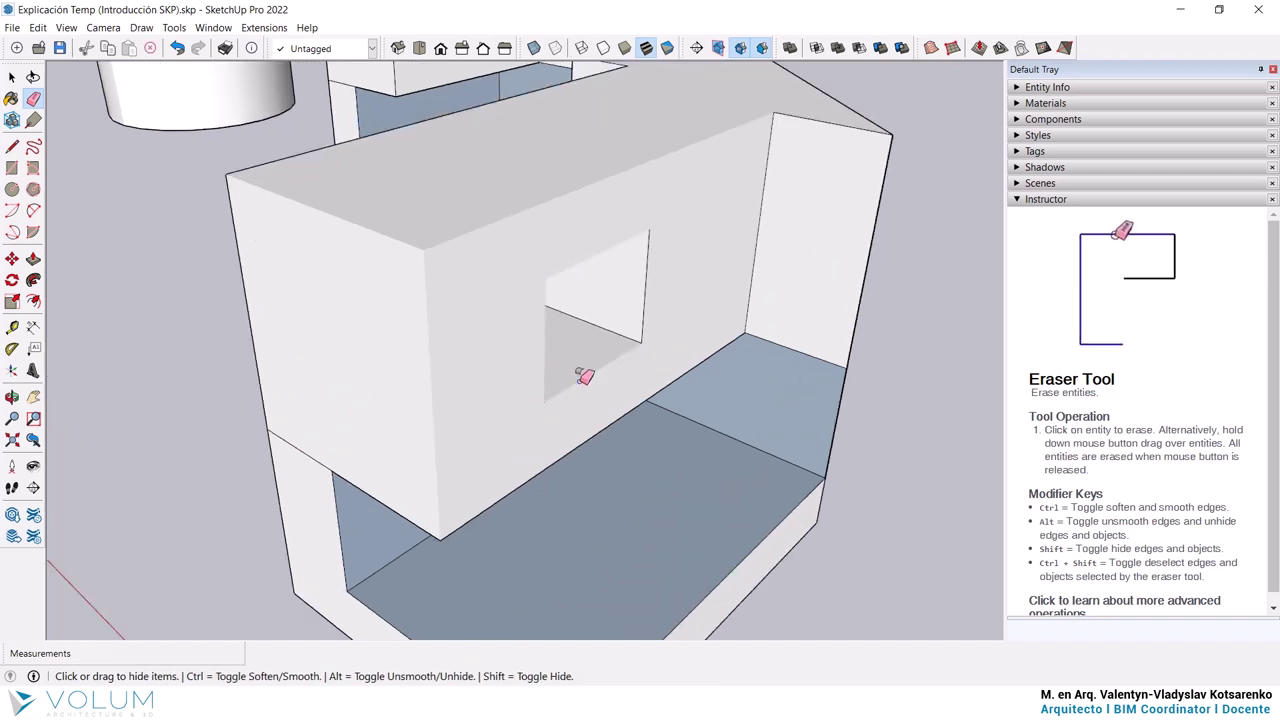
{"action": "left_click", "coordinate": [645, 310], "text": "shift"}
{"action": "left_click", "coordinate": [629, 336], "text": "shift"}
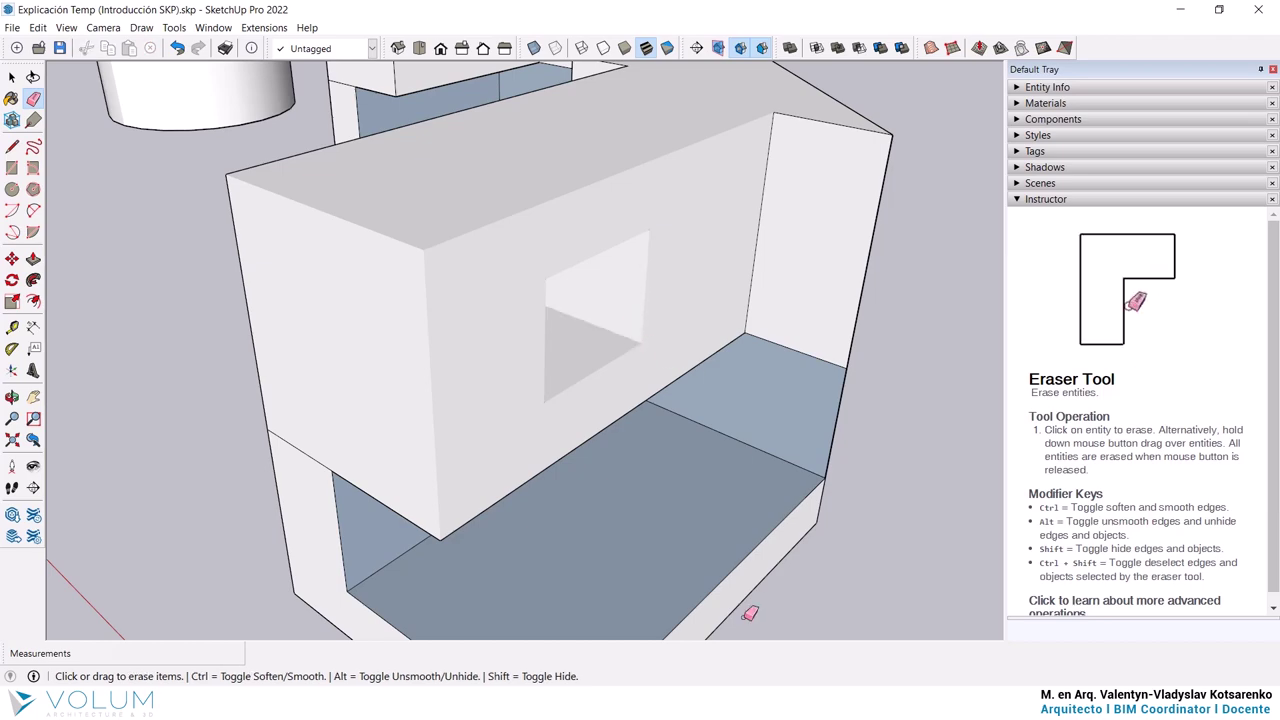
{"action": "left_click", "coordinate": [750, 680]}
Zoom around the Principios Básicos brochure to compare the clean (check) and cluttered (X) reference parts.
{"action": "scroll", "coordinate": [645, 549], "scroll_direction": "up", "scroll_amount": 4, "text": "ctrl"}
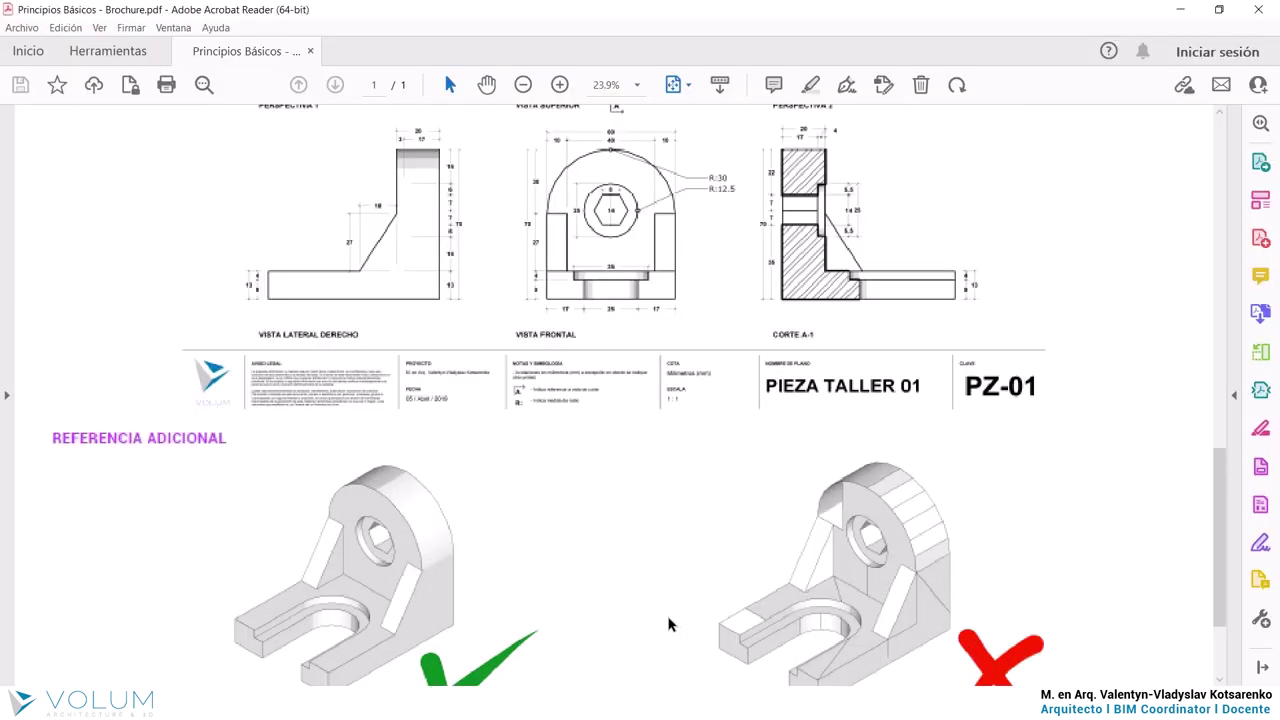
{"action": "scroll", "coordinate": [669, 620], "scroll_direction": "up", "scroll_amount": 1, "text": "ctrl"}
{"action": "scroll", "coordinate": [663, 329], "scroll_direction": "down", "scroll_amount": 2}
{"action": "scroll", "coordinate": [665, 330], "scroll_direction": "down", "scroll_amount": 1}
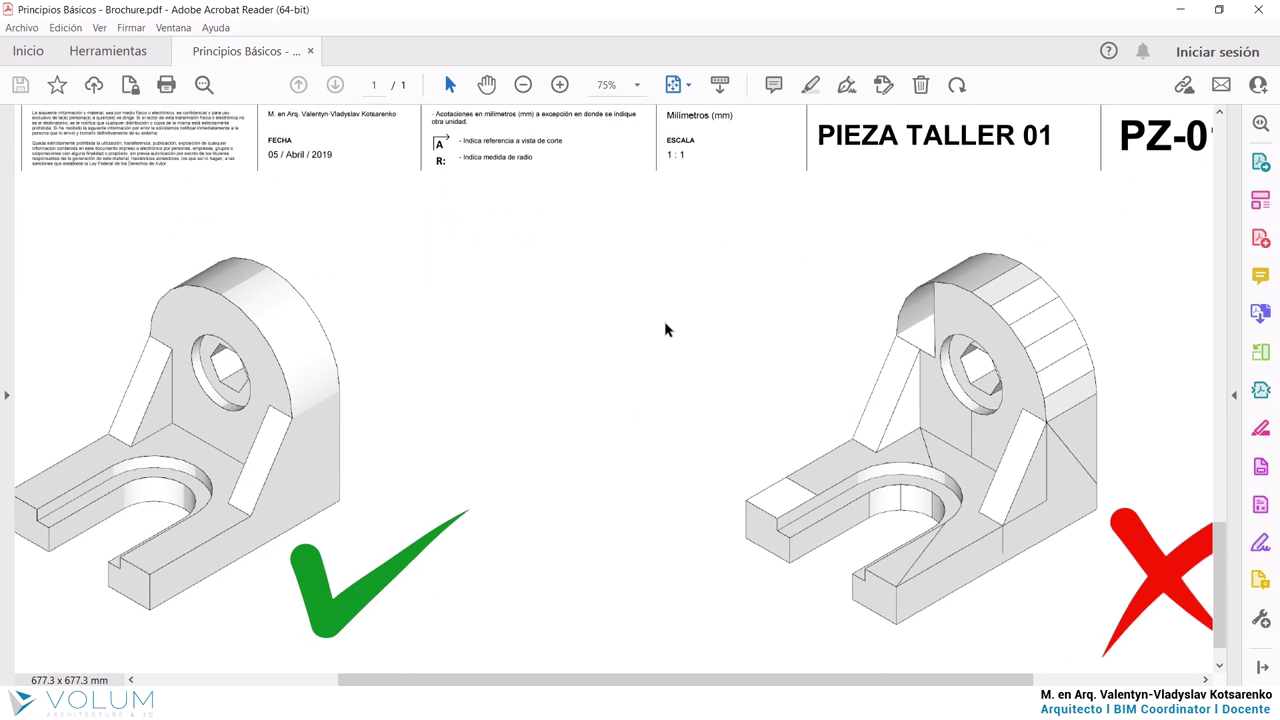
{"action": "scroll", "coordinate": [676, 334], "scroll_direction": "down", "scroll_amount": 1, "text": "ctrl"}
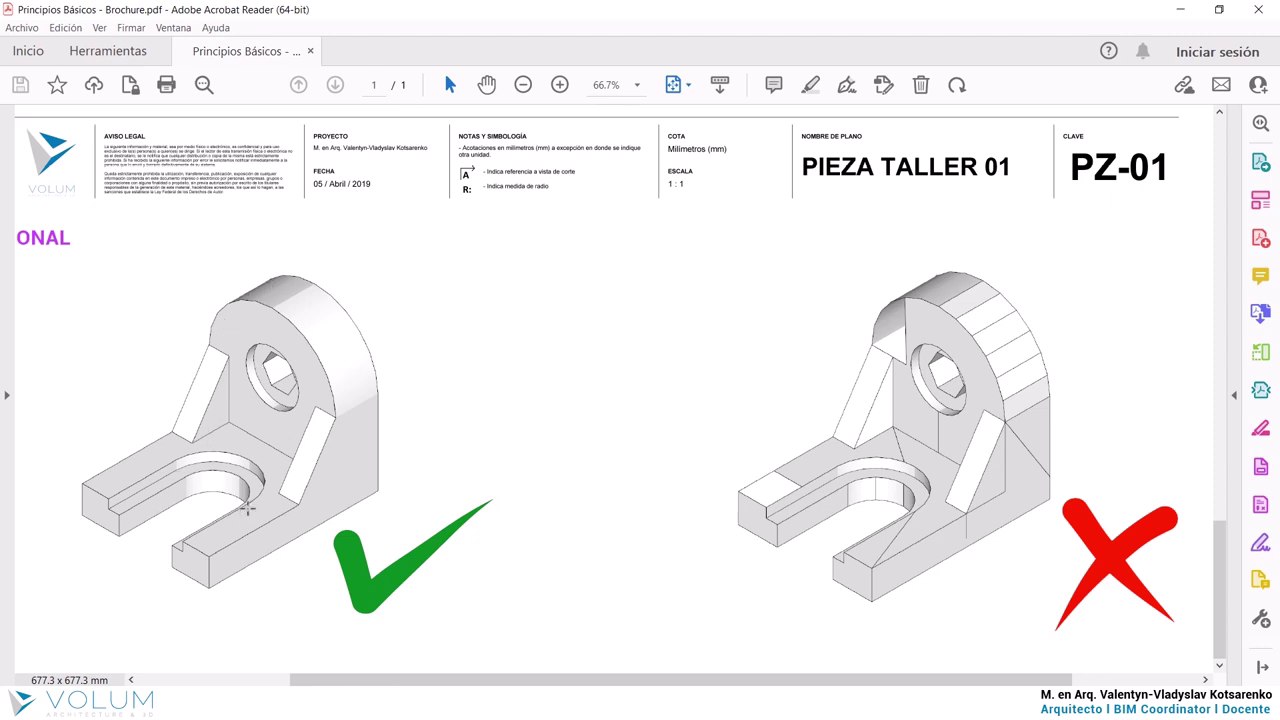
{"action": "scroll", "coordinate": [1068, 545], "scroll_direction": "up", "scroll_amount": 2, "text": "ctrl"}
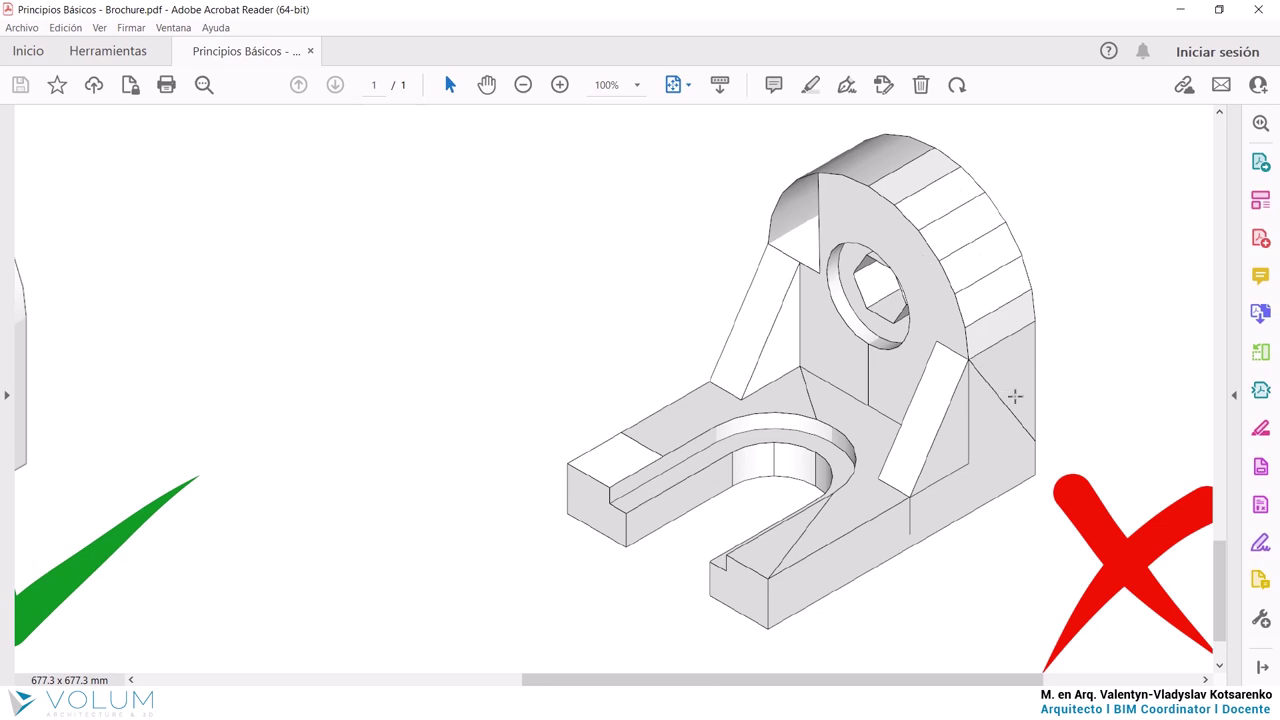
{"action": "scroll", "coordinate": [998, 405], "scroll_direction": "down", "scroll_amount": 2, "text": "ctrl"}
{"action": "scroll", "coordinate": [1000, 412], "scroll_direction": "down", "scroll_amount": 2, "text": "ctrl"}
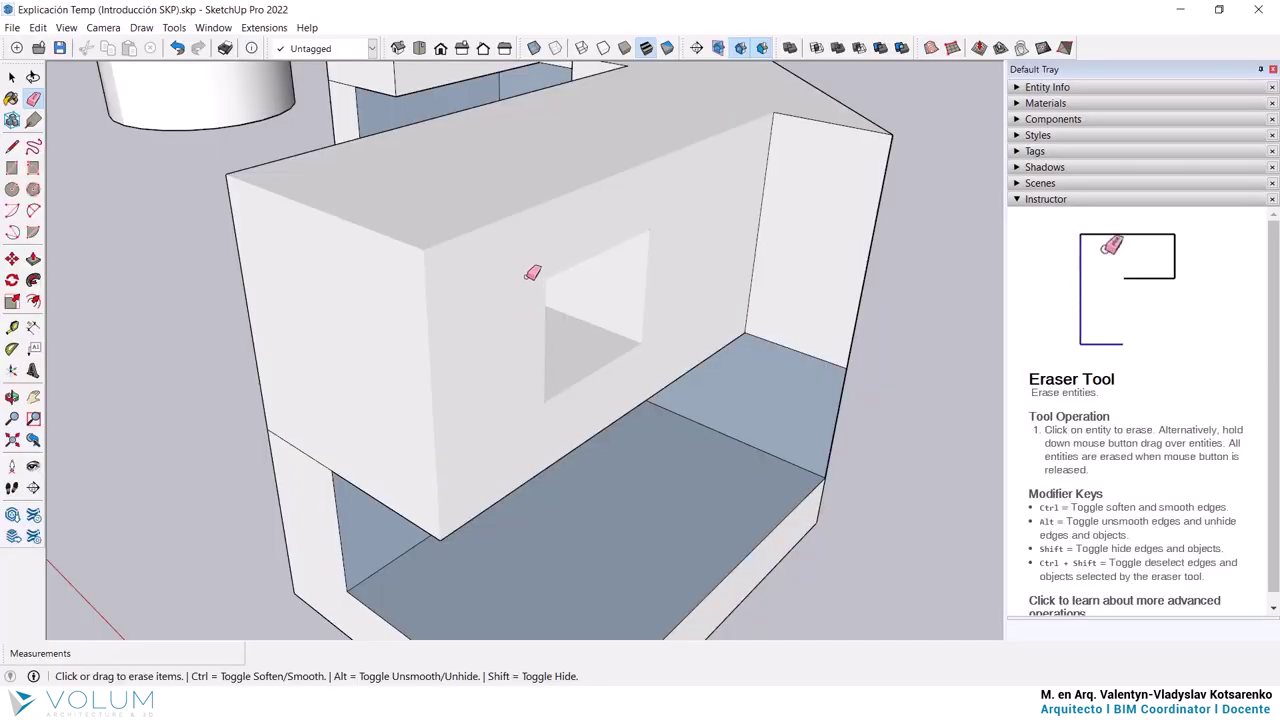
Orbit to see the whole model and turn on View > Hidden Geometry to show hidden edges dashed.
{"action": "scroll", "coordinate": [532, 273], "scroll_direction": "down", "scroll_amount": 3}
{"action": "scroll", "coordinate": [528, 271], "scroll_direction": "down", "scroll_amount": 3}
{"action": "scroll", "coordinate": [531, 271], "scroll_direction": "down", "scroll_amount": 1}
{"action": "mouse_move", "coordinate": [536, 282]}
{"action": "middle_mouse_down"}
{"action": "mouse_move", "coordinate": [548, 350]}
{"action": "mouse_move", "coordinate": [528, 363]}
{"action": "mouse_move", "coordinate": [603, 354]}
{"action": "middle_mouse_up"}
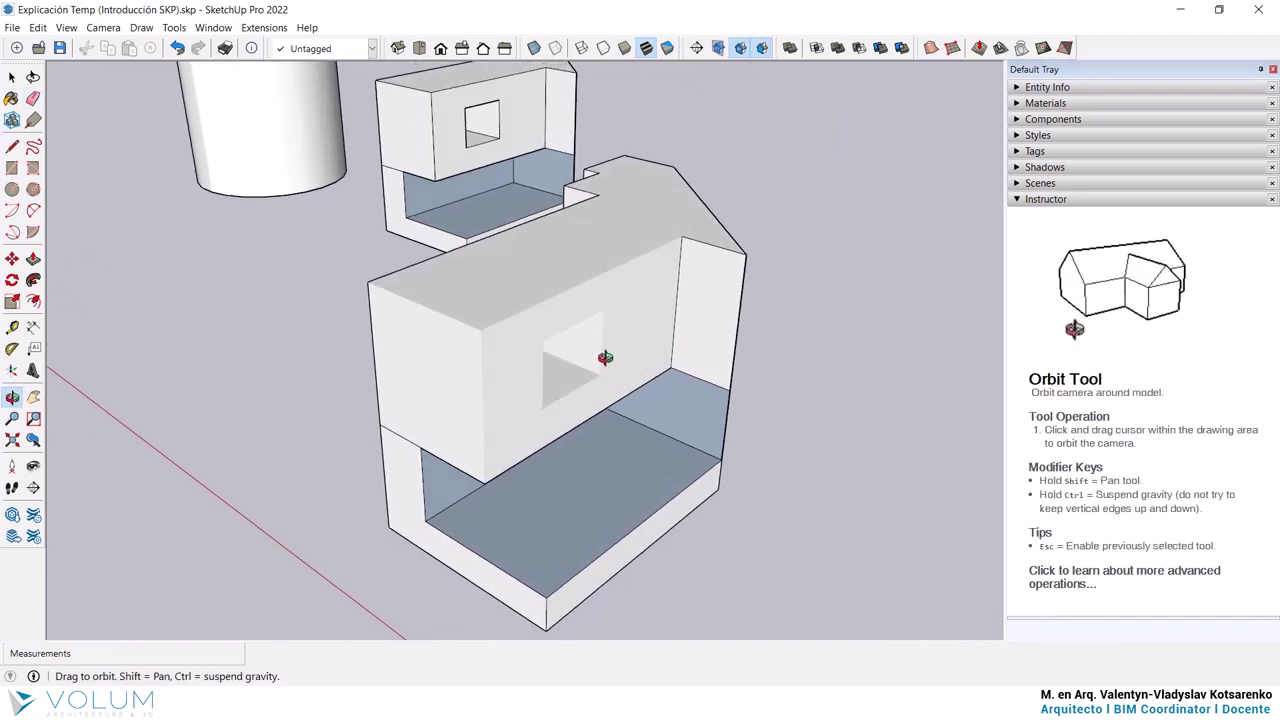
{"action": "left_click", "coordinate": [66, 27]}
{"action": "left_click", "coordinate": [100, 81]}
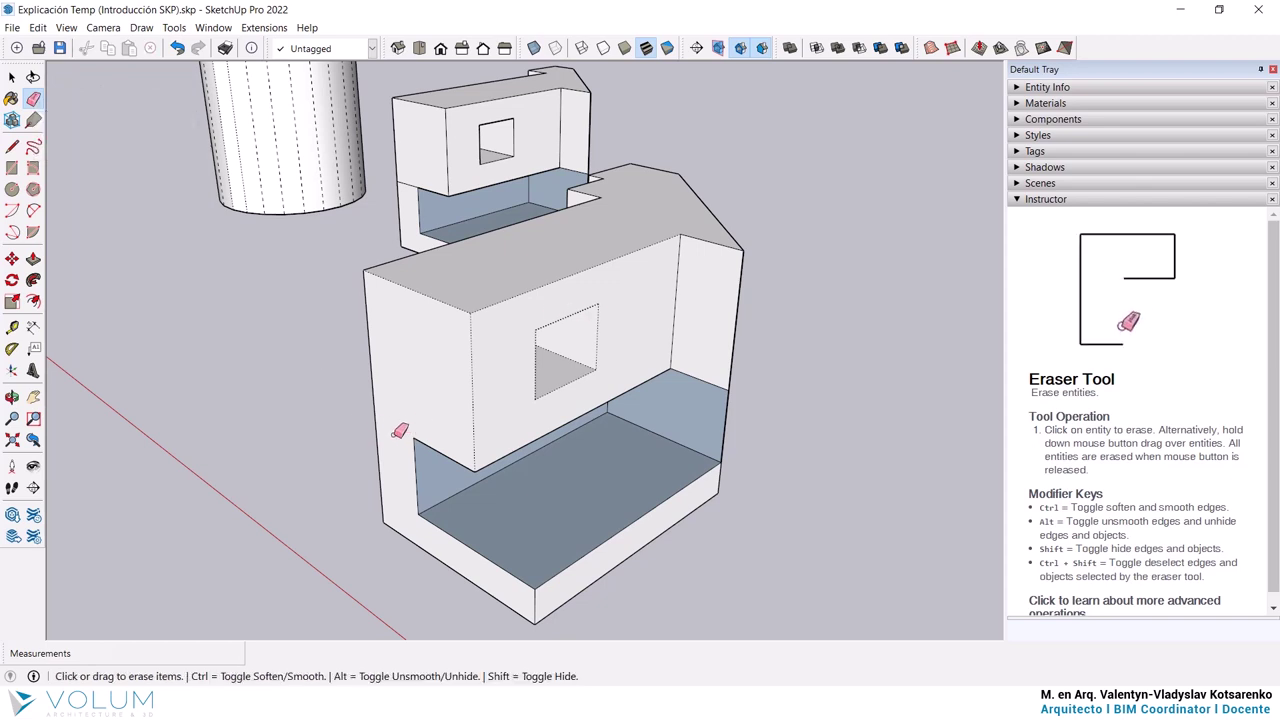
Hide the box's lower left vertical edge, undoing an accidental erase first.
{"action": "left_click_drag", "start_coordinate": [394, 463], "coordinate": [382, 448]}
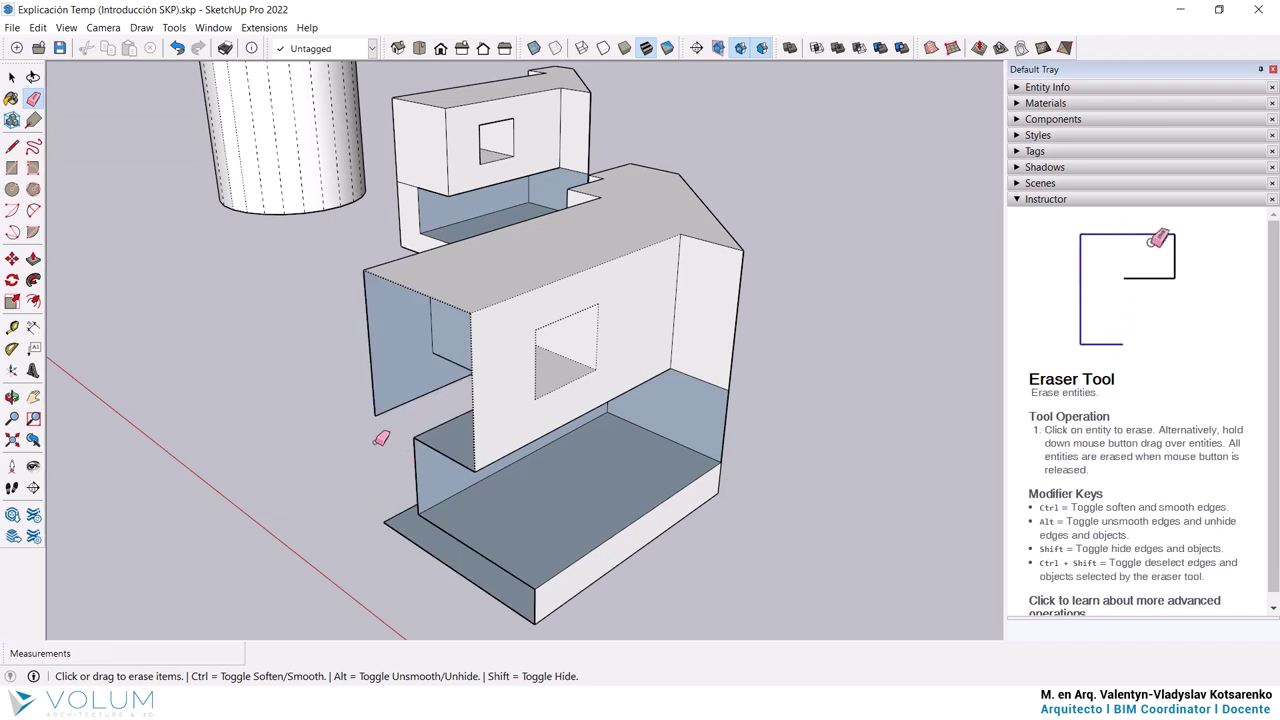
{"action": "key", "text": "ctrl+z"}
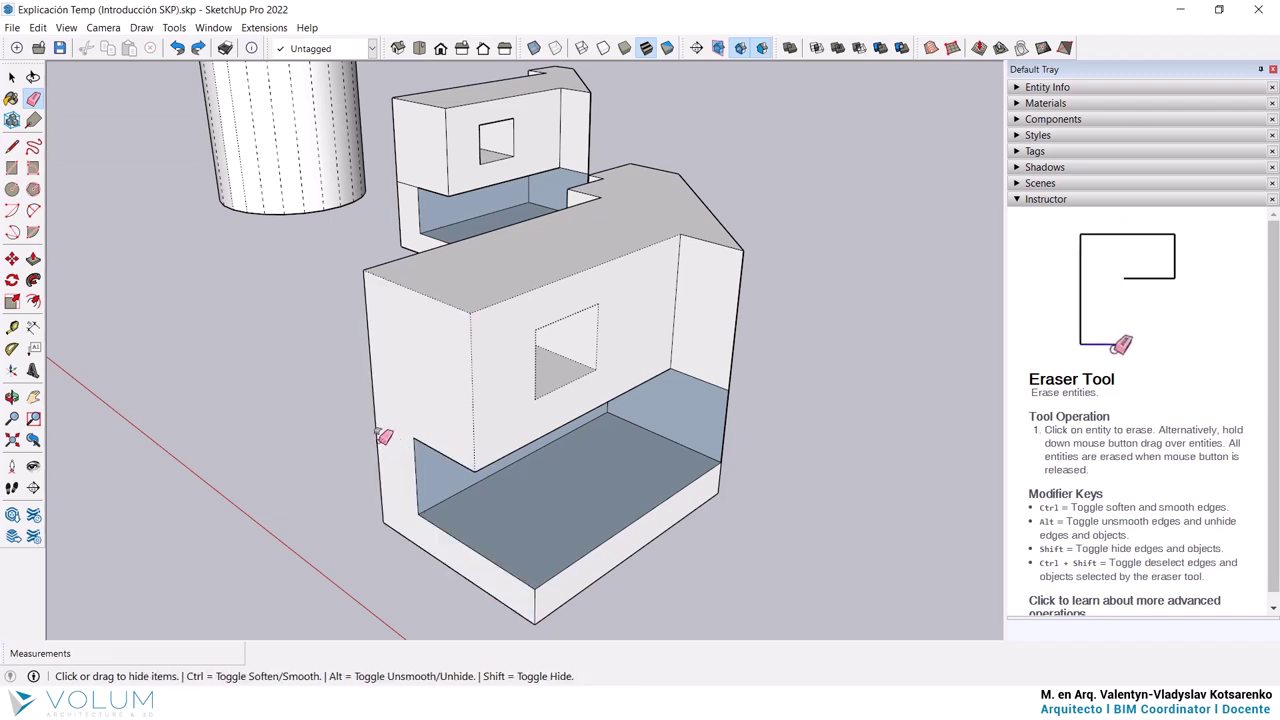
{"action": "left_click", "coordinate": [381, 436], "text": "shift"}
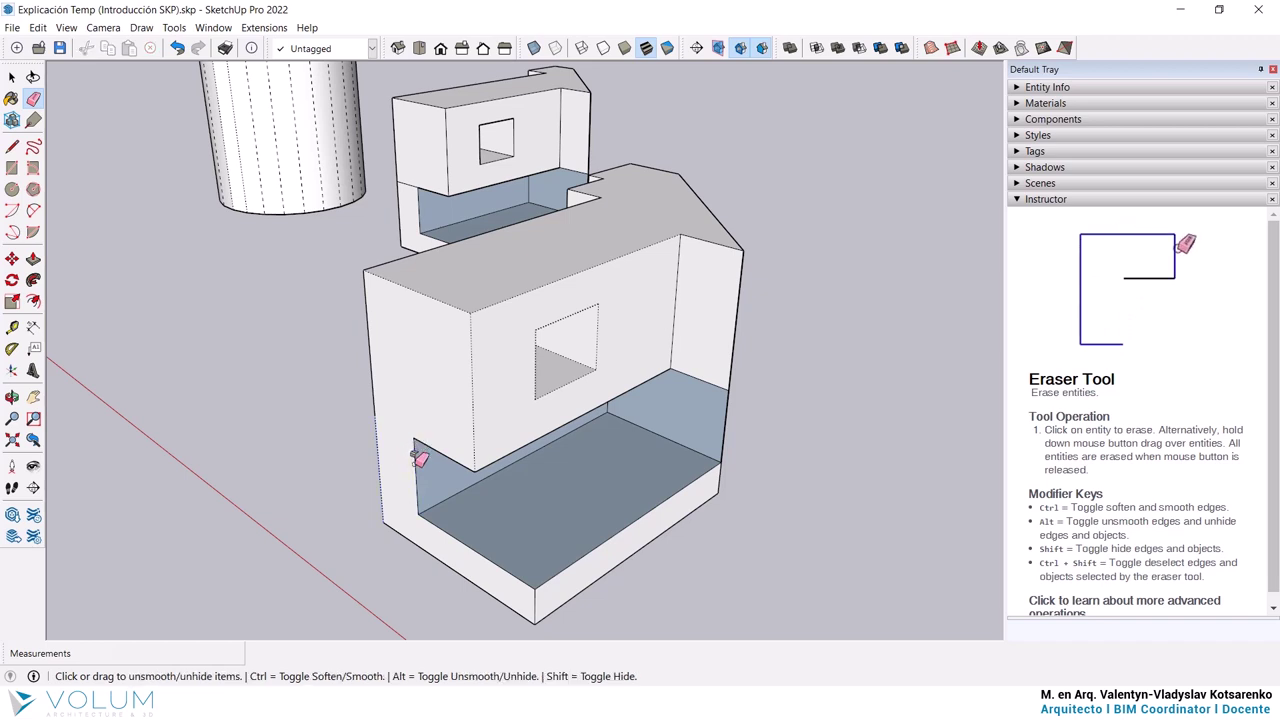